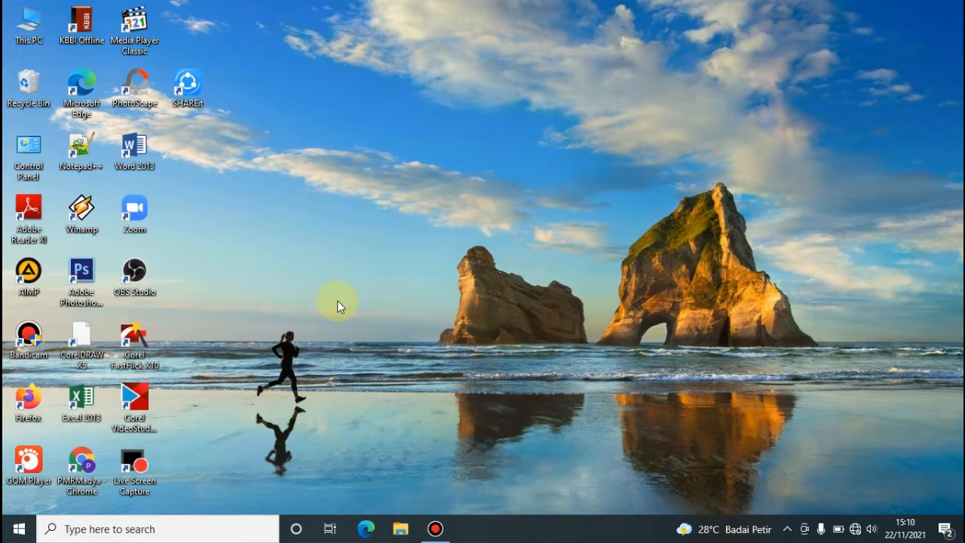
Create a blank Word document and enter the heading lines "JADWAL PELAJARAN" and "MTs KHAUDLUL ULUM TAHUN 2021".
double_click(135, 147)
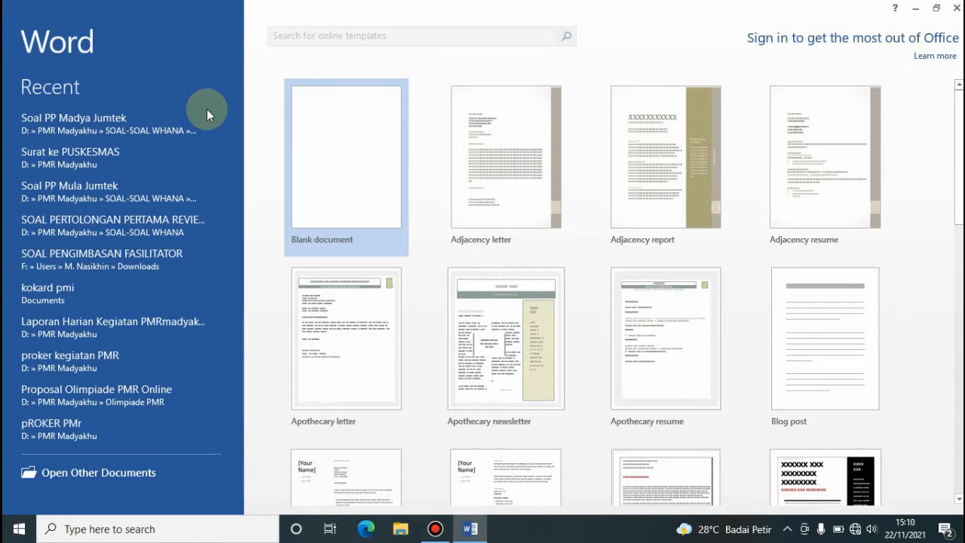
left_click(344, 134)
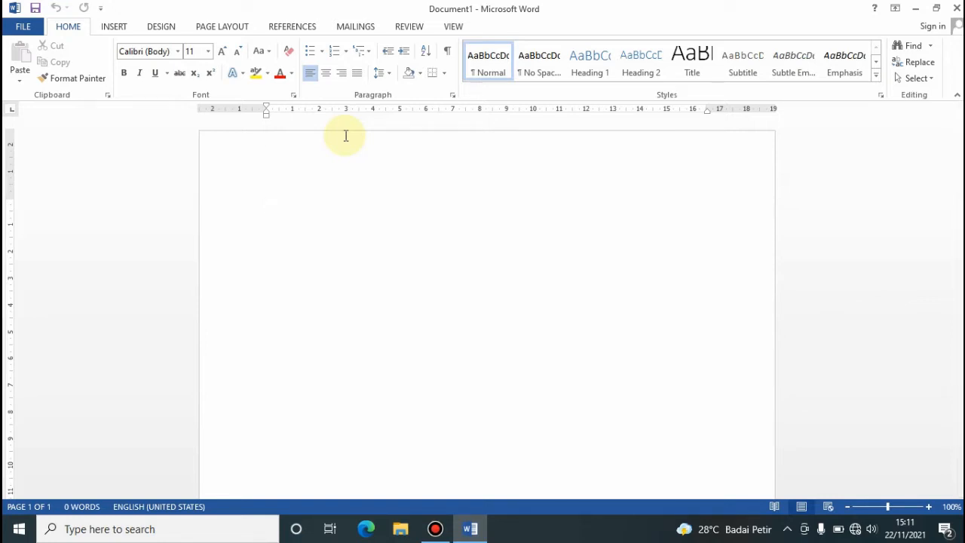
type("JADWAL PELAJARAN")
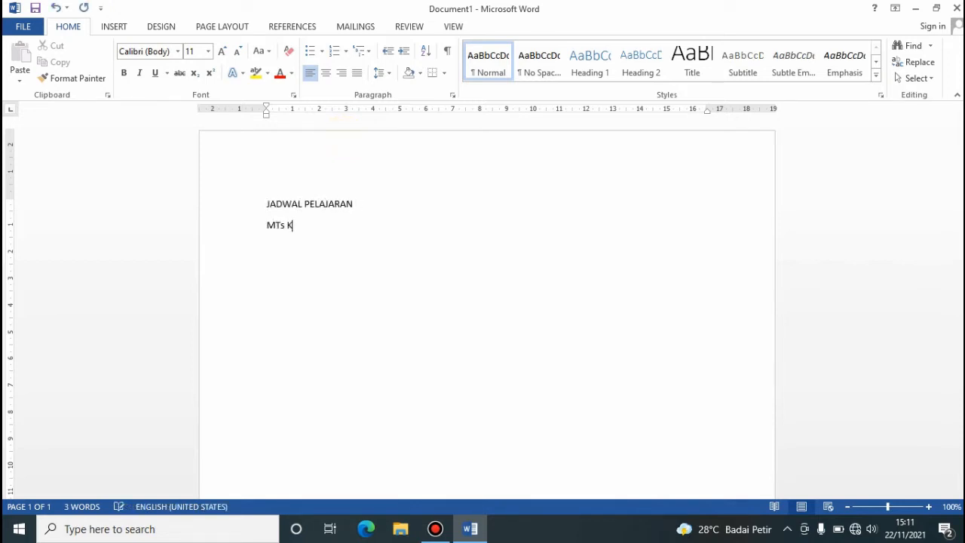
key("Return")
type("MTs KHAUDLUL ULUM TAHUN 2021")
key("Return")
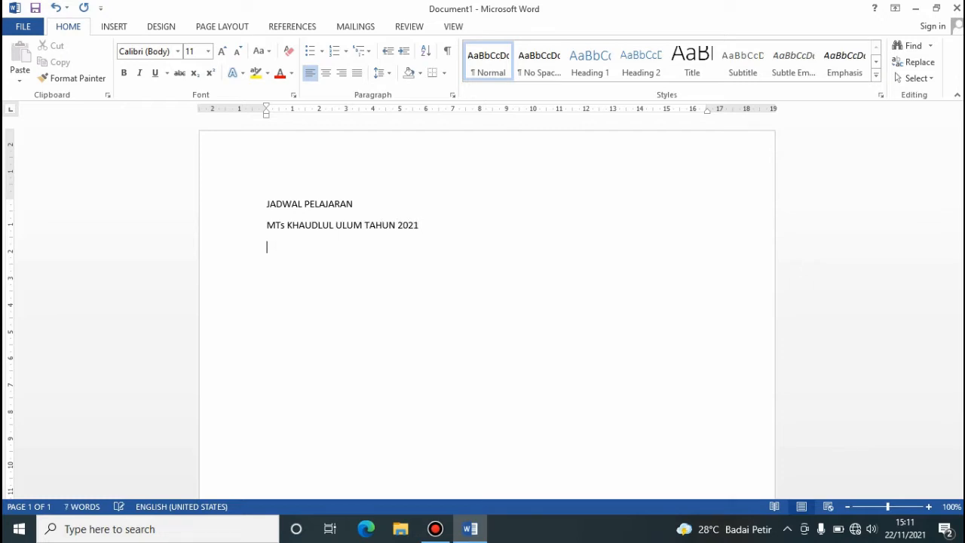
Centre the two heading lines and change their font to Times New Roman.
left_click(358, 205)
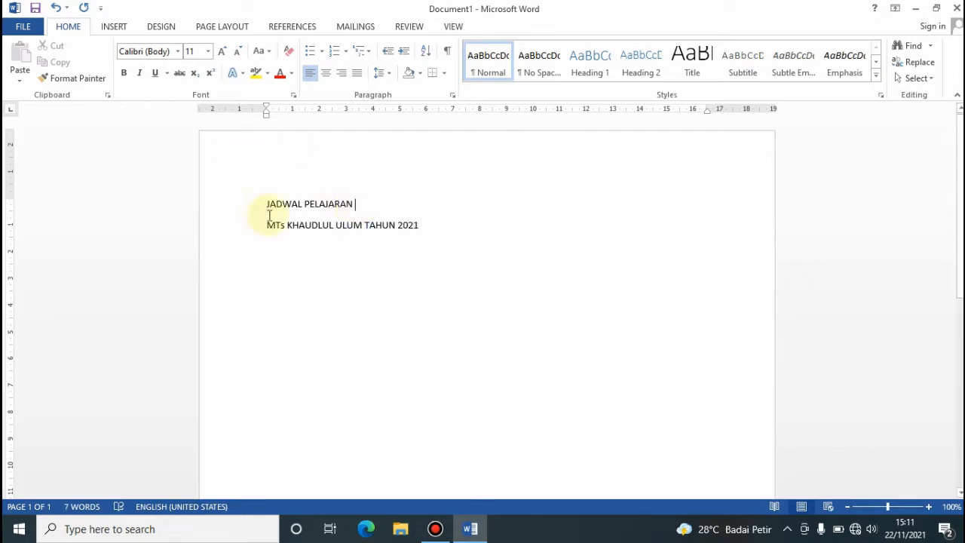
left_click_drag(246, 202, 270, 233)
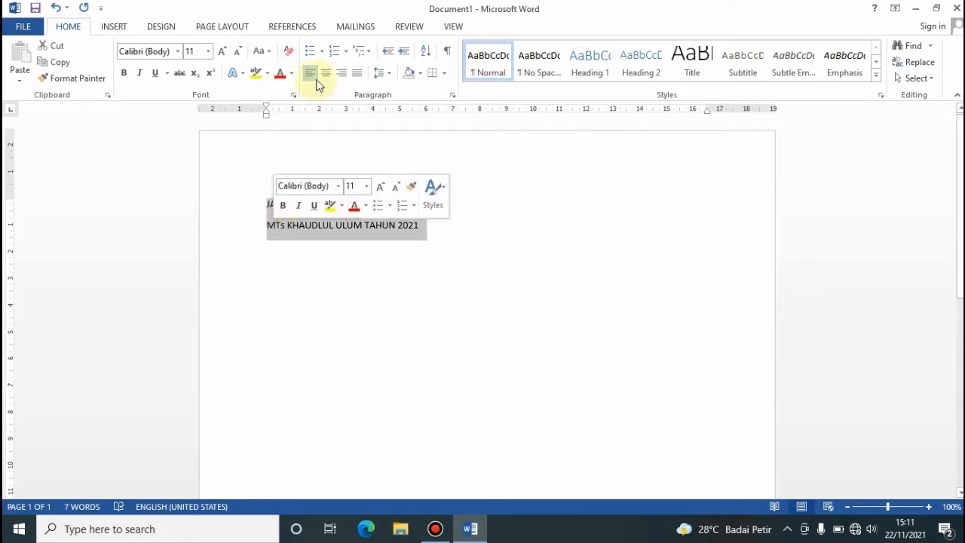
left_click(328, 75)
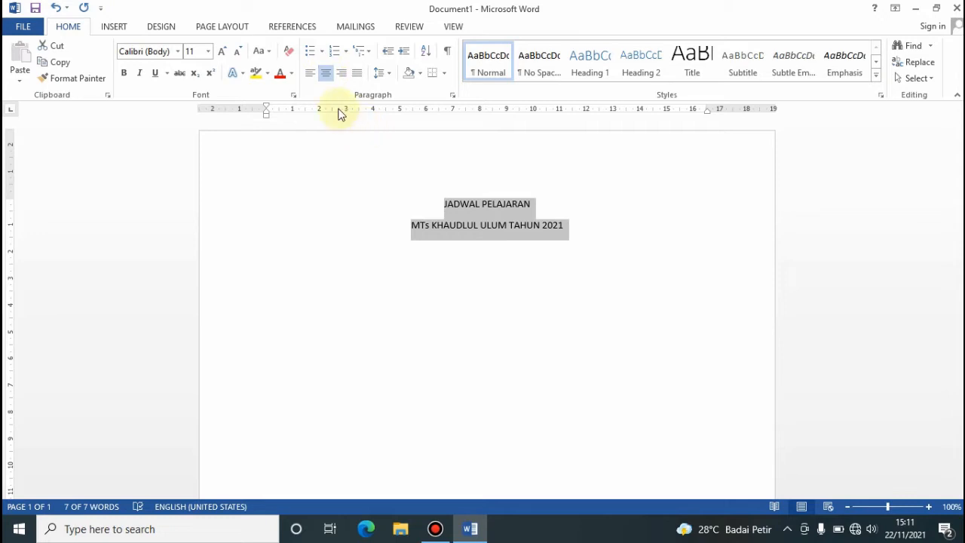
left_click(178, 51)
left_click(201, 139)
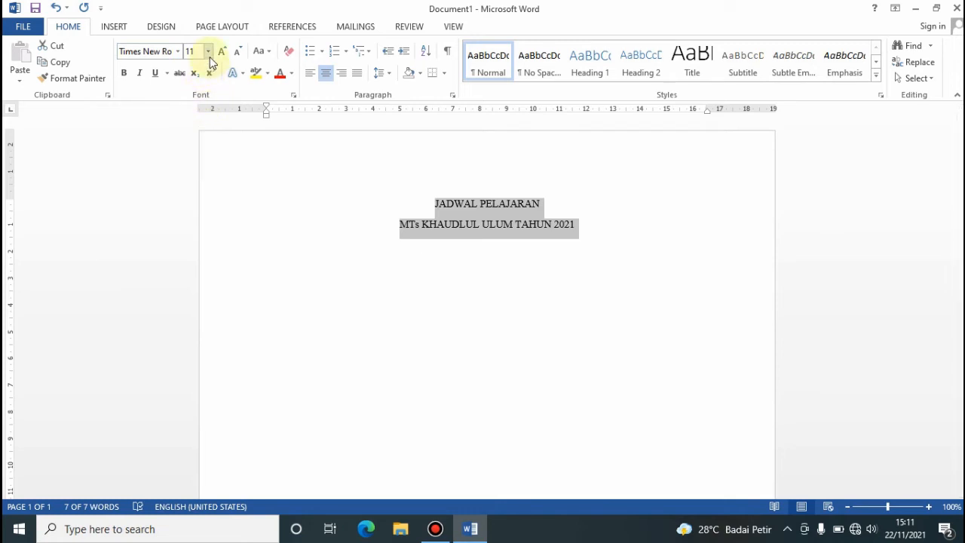
Apply the No Spacing style to both heading lines, centred and in 14 pt Times New Roman.
left_click(536, 64)
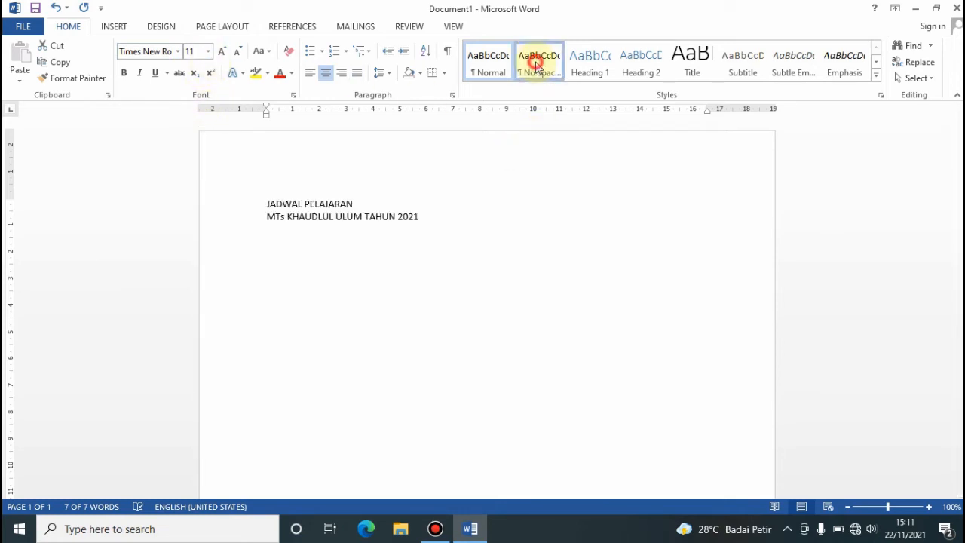
left_click(327, 78)
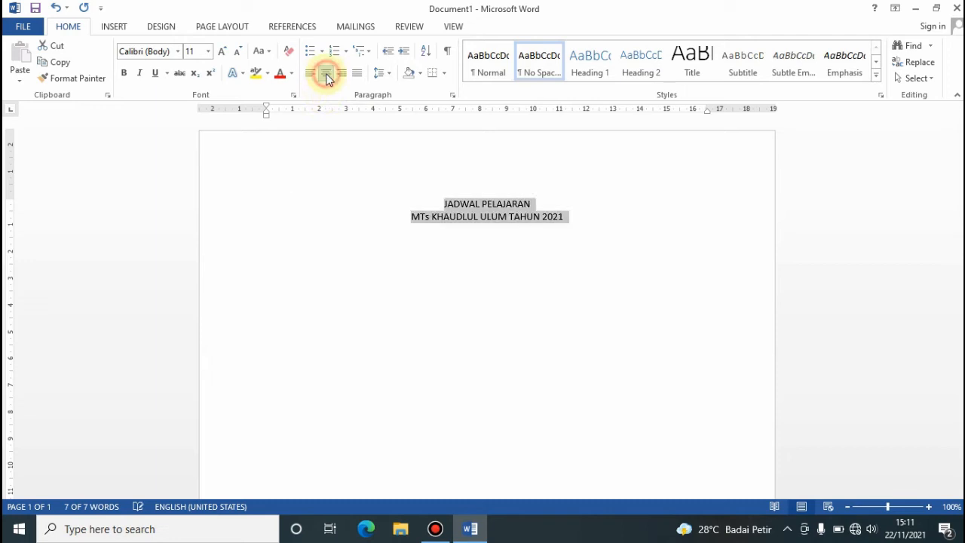
left_click(207, 50)
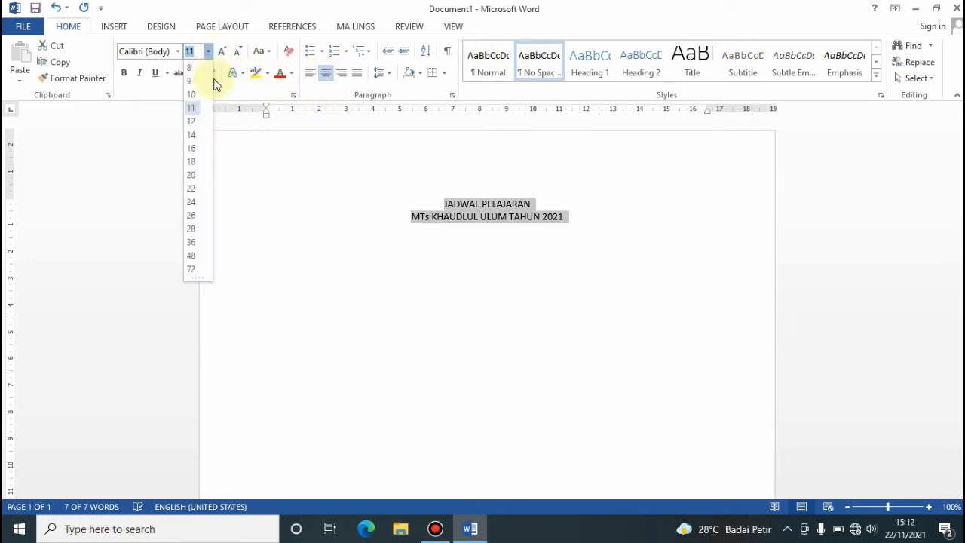
left_click(193, 137)
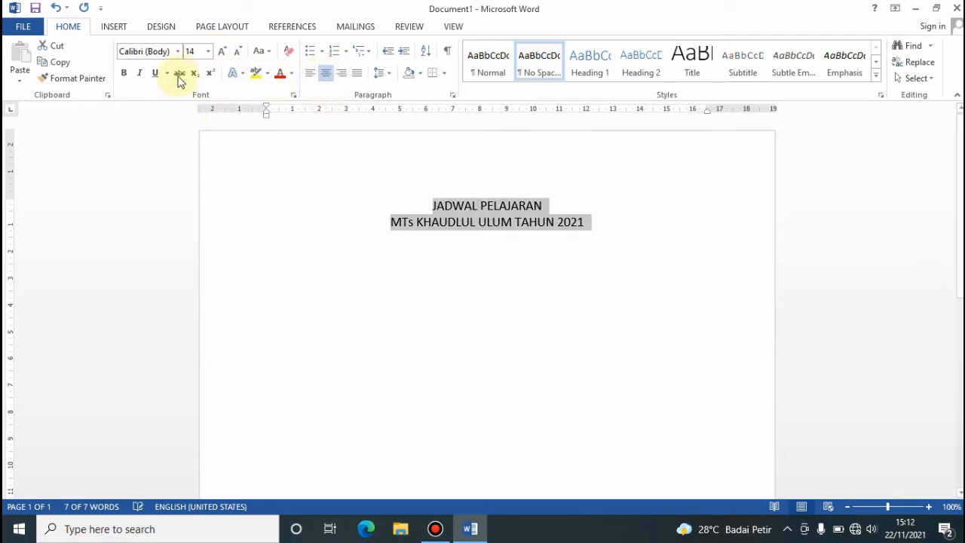
left_click(176, 53)
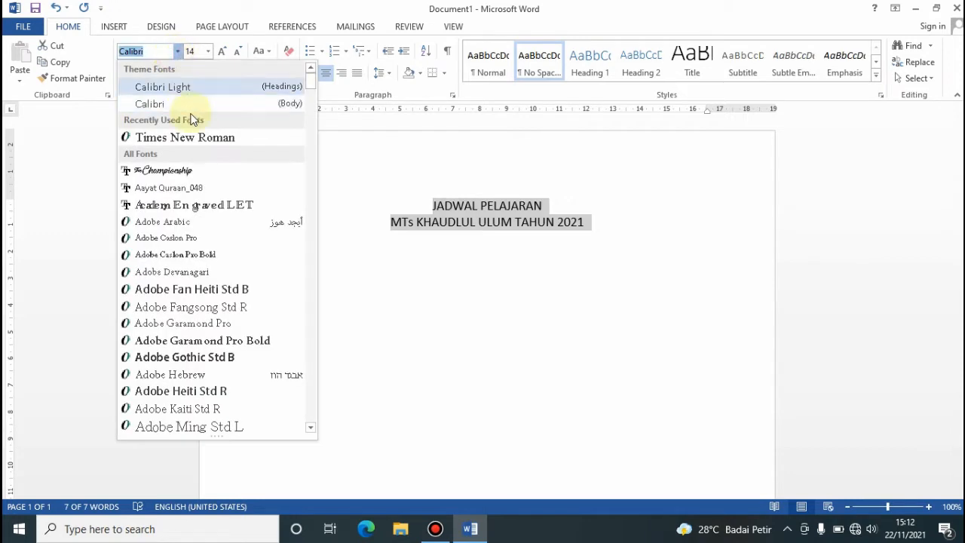
left_click(176, 140)
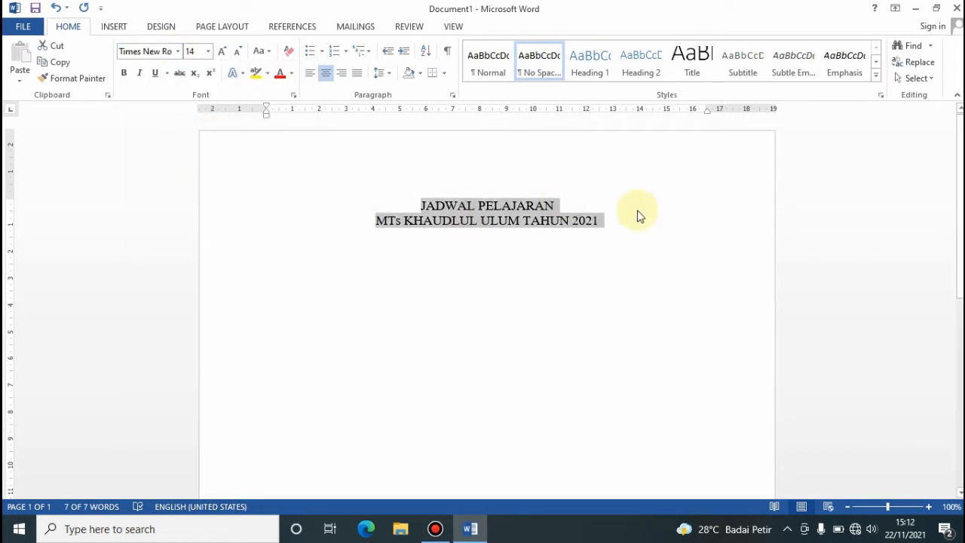
Leave a blank line below the heading and insert a left-aligned table with 7 columns and 5 rows.
left_click(611, 221)
key("Return")
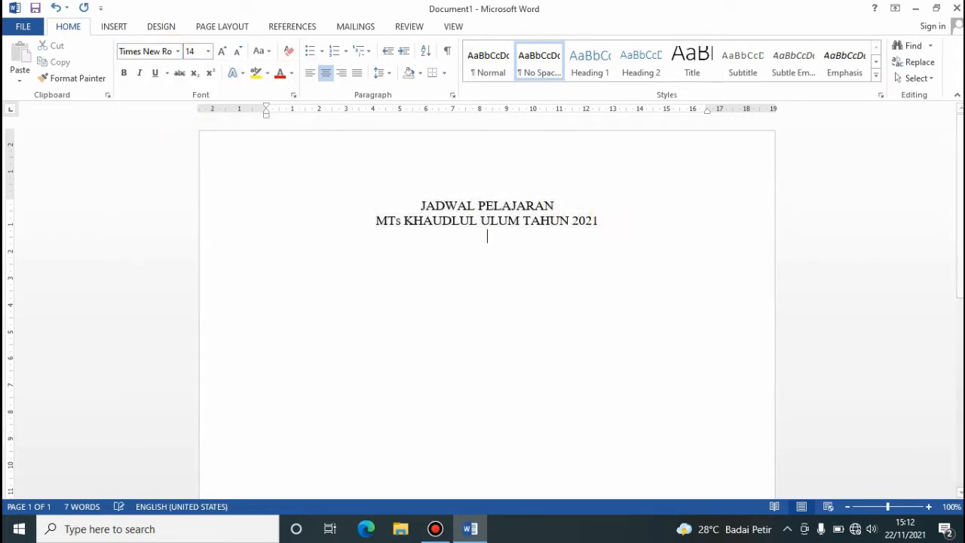
key("ctrl+l")
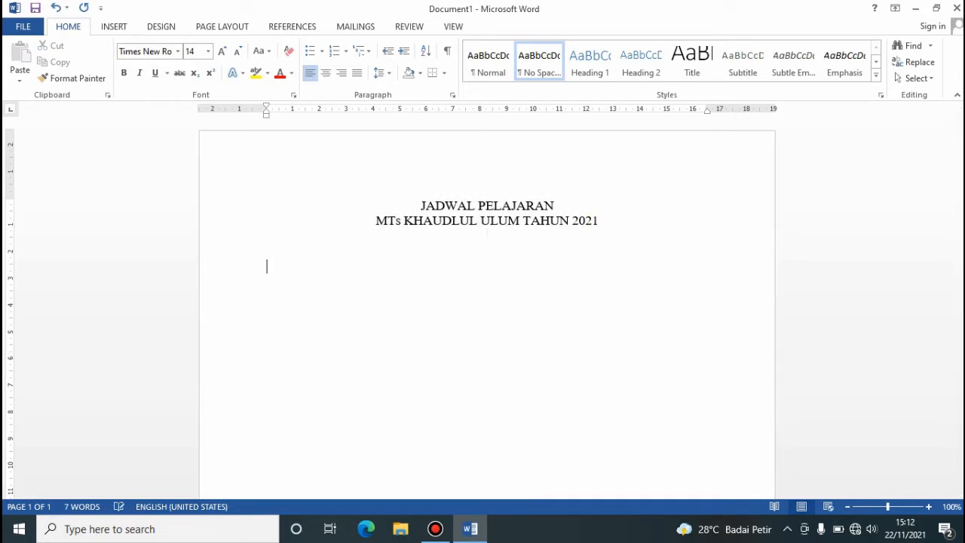
left_click(114, 30)
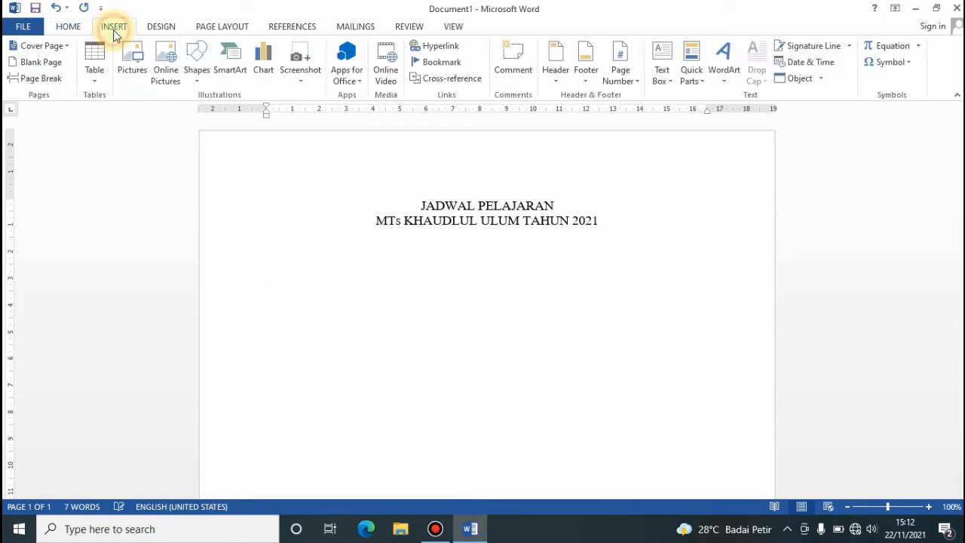
left_click(96, 83)
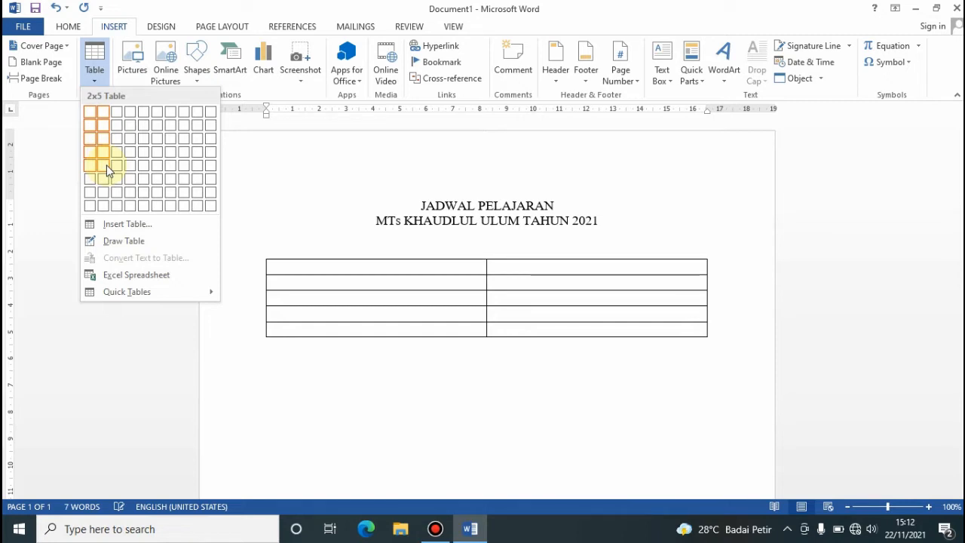
left_click(166, 169)
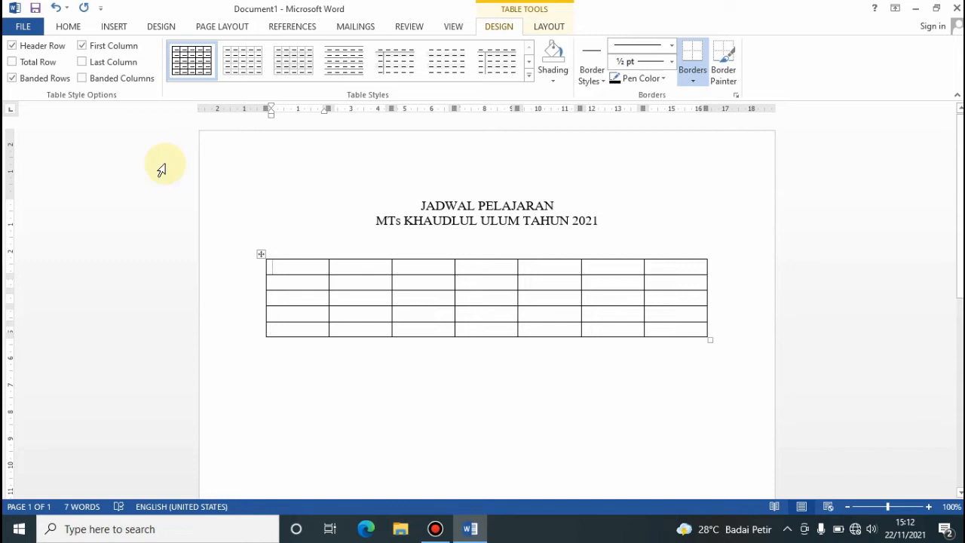
Enter "NO" and "HARI" in the first two cells of the table's first row.
type("NO")
key("Tab")
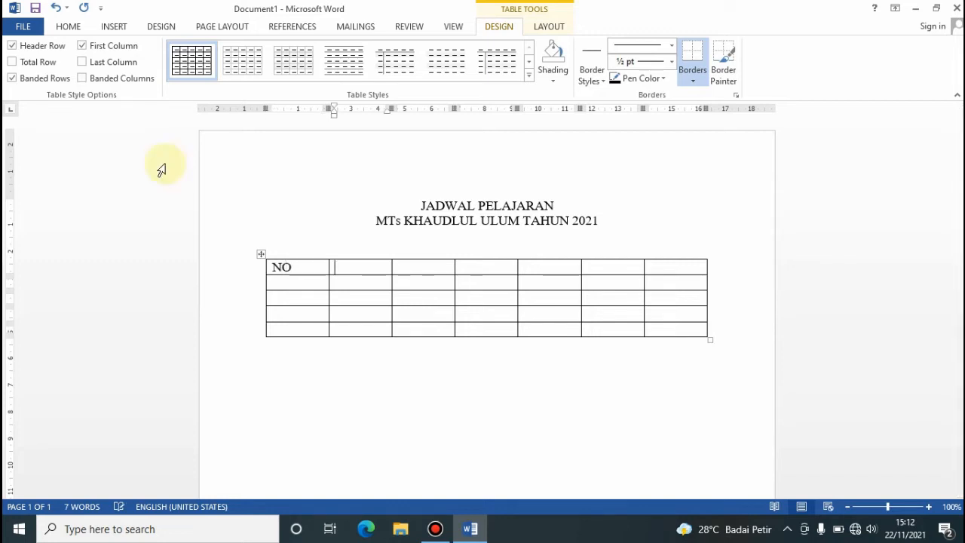
type("HARI")
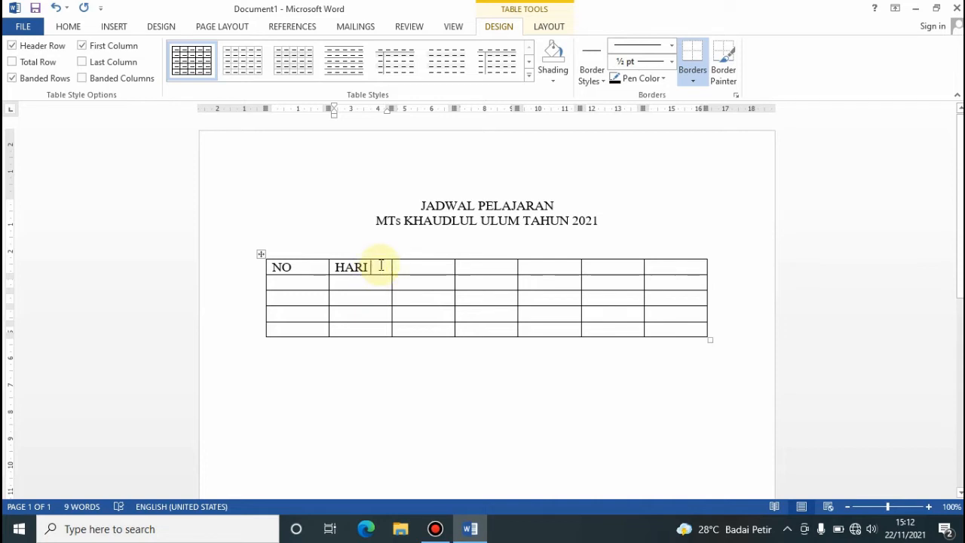
Merge the HARI cell with the remaining cells of the first row and centre its text both ways.
left_click_drag(383, 266, 673, 273)
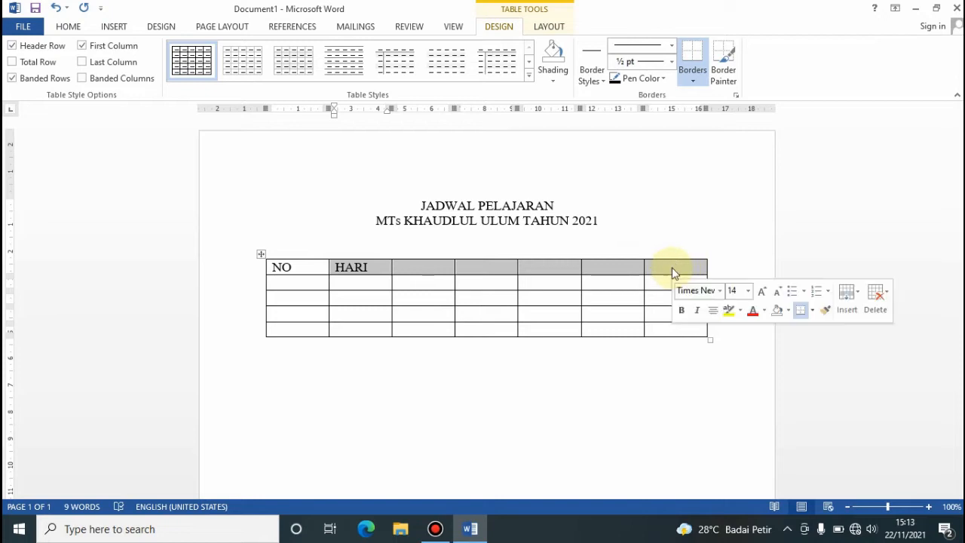
left_click(549, 28)
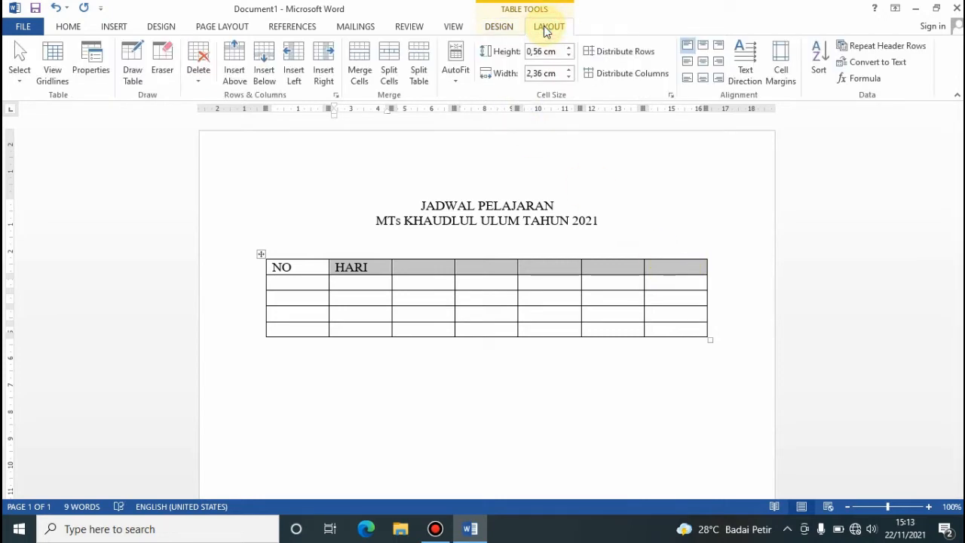
left_click(357, 66)
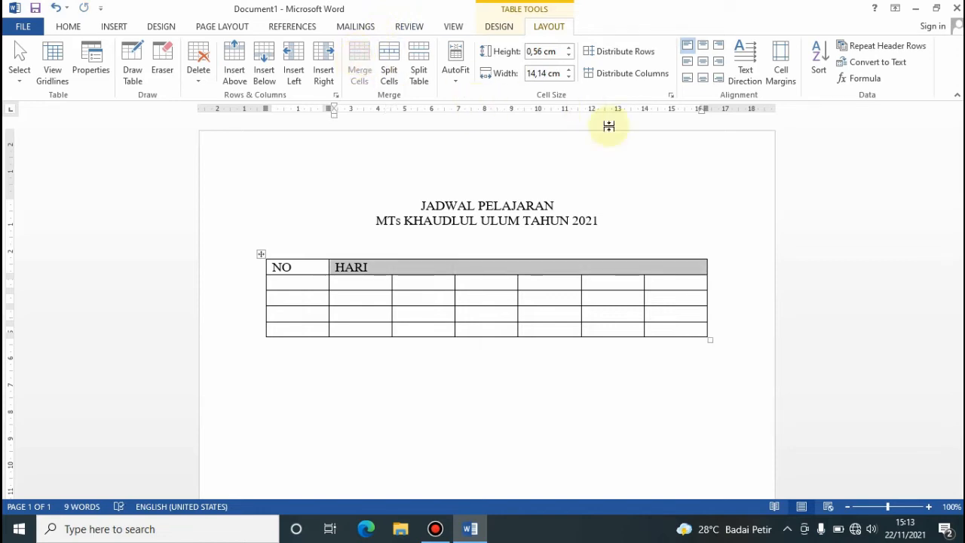
left_click(705, 65)
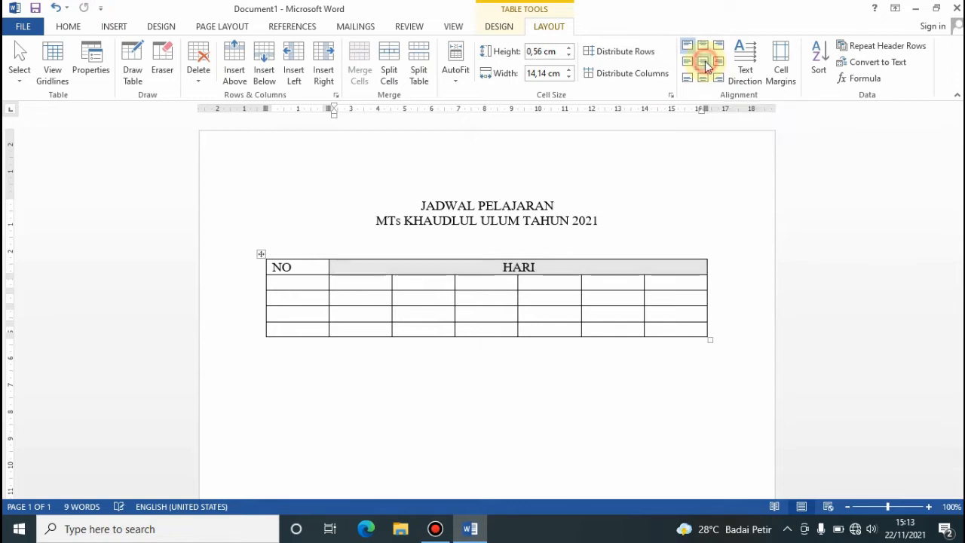
Merge the NO cell with the empty cell below it and centre its text both ways.
left_click(309, 268)
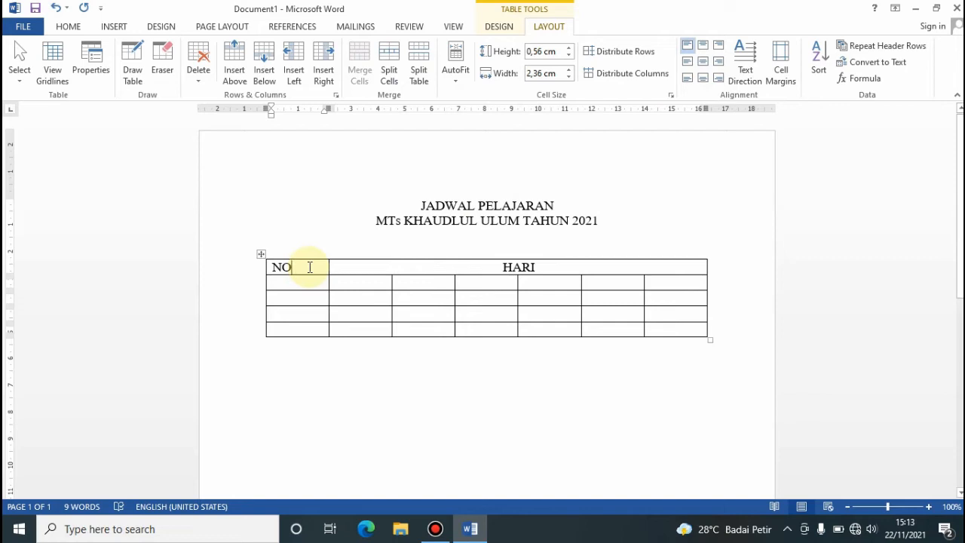
left_click_drag(309, 267, 312, 279)
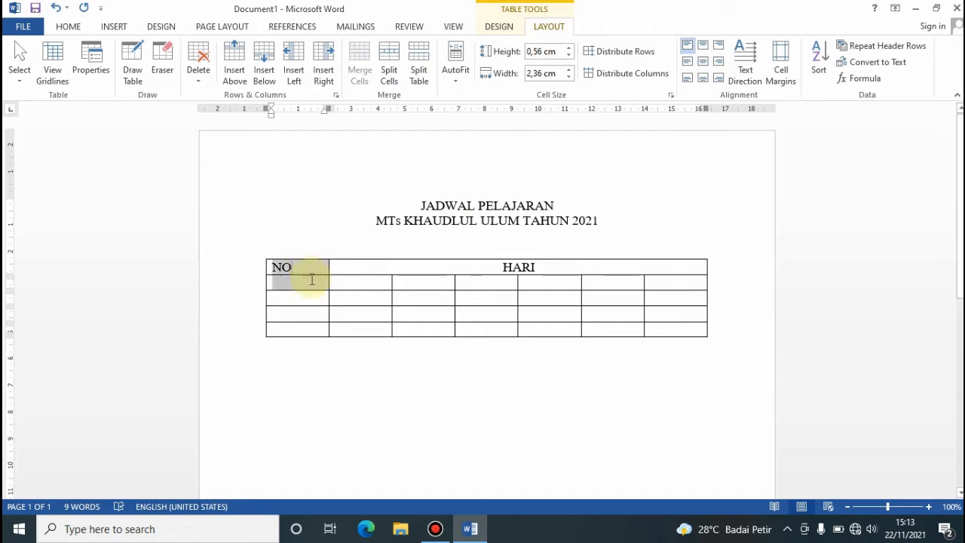
left_click(361, 70)
left_click(703, 61)
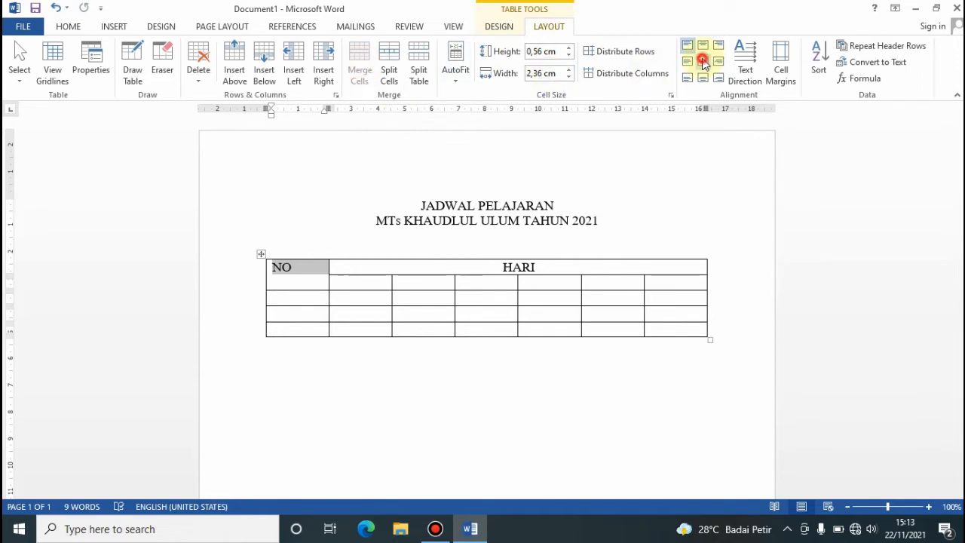
Fill the row under HARI with the day names Senin, Selasa, Rabu, Kamis, Jumat and Sabtu.
left_click(360, 282)
type("Senin")
key("Tab")
type("Sl")
key("BackSpace")
type("elasa")
key("Tab")
type("Rab")
key("Tab")
type("Kamis")
key("Tab")
type("Jumat")
key("Tab")
type("Sabtu")
left_click(486, 282)
type("u")
Fill in row "1." of the timetable with Matematika under Senin, IPS under Rabu and IPA under Jumat.
left_click(315, 300)
type("1.")
key("Tab")
type("Matematika")
key("Tab")
key("Tab")
type("IPS")
key("Tab")
key("Tab")
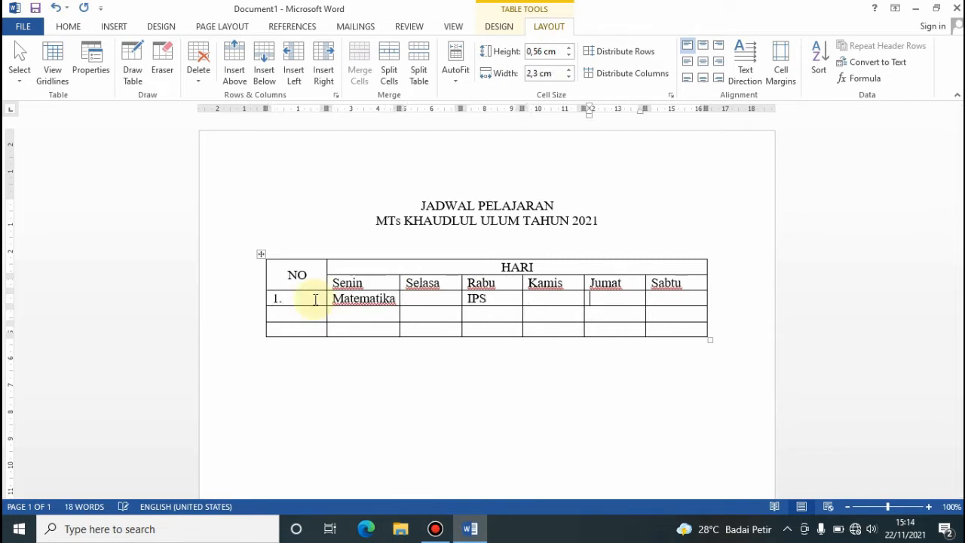
type("IPA")
key("Tab")
key("Tab")
Fill in row "2." of the timetable with Al-Qur'an under Senin, BTQ under Rabu and Bind under Jumat.
type("2.")
key("Tab")
type("Al-Qur'an")
key("Tab")
key("Tab")
type("BTQ")
key("Tab")
key("Tab")
type("Bind")
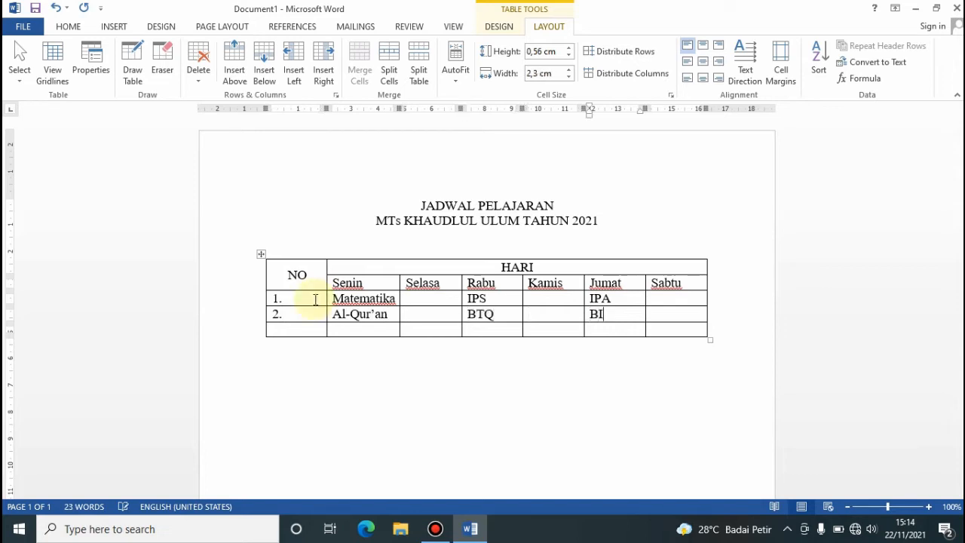
key("Tab")
Fill in row "3." of the timetable with Penjas under Senin, IPa under Rabu and Matematika under Jumat.
type("3.")
key("Tab")
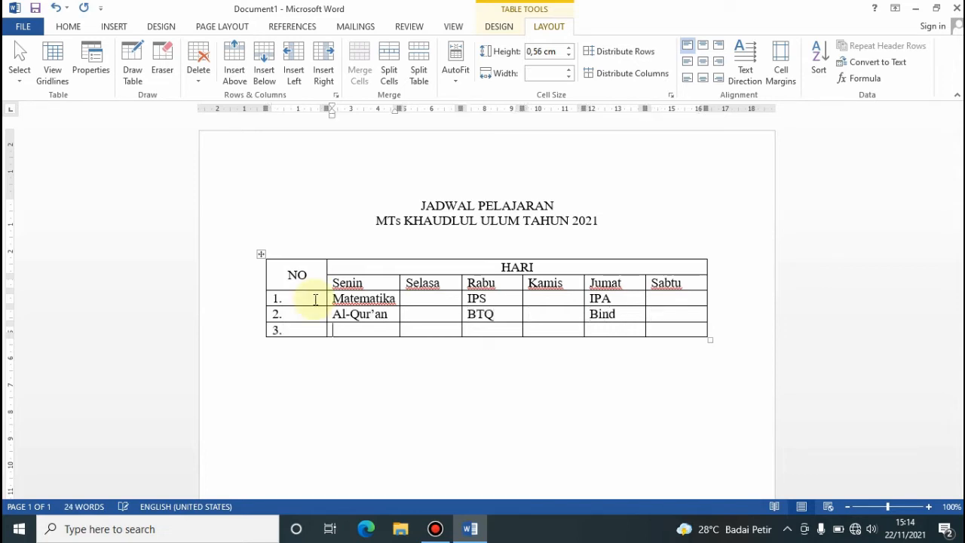
type("Penjas")
key("Tab")
key("Tab")
type("IPa")
key("Tab")
key("Tab")
type("Matematika")
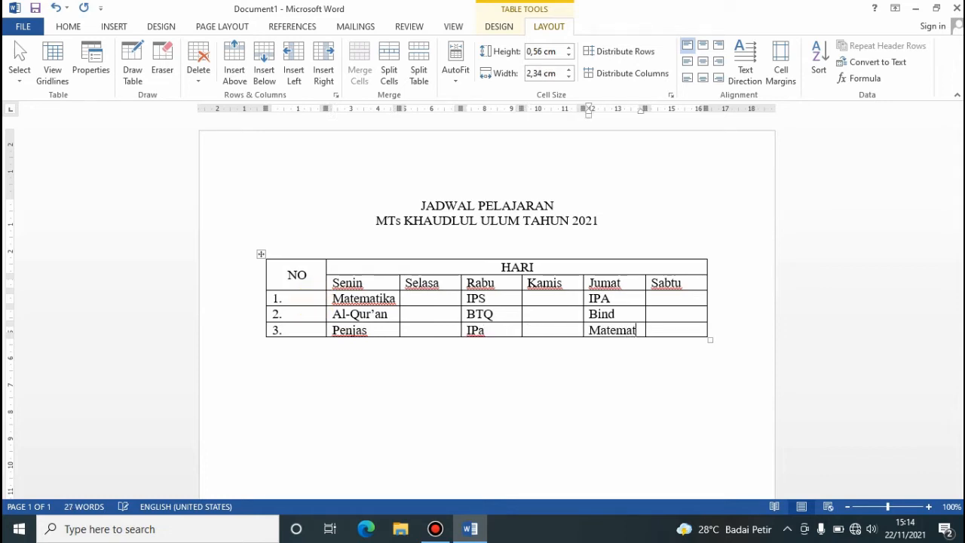
Add two empty rows at the end of the timetable, below row 3.
key("Tab")
key("Tab")
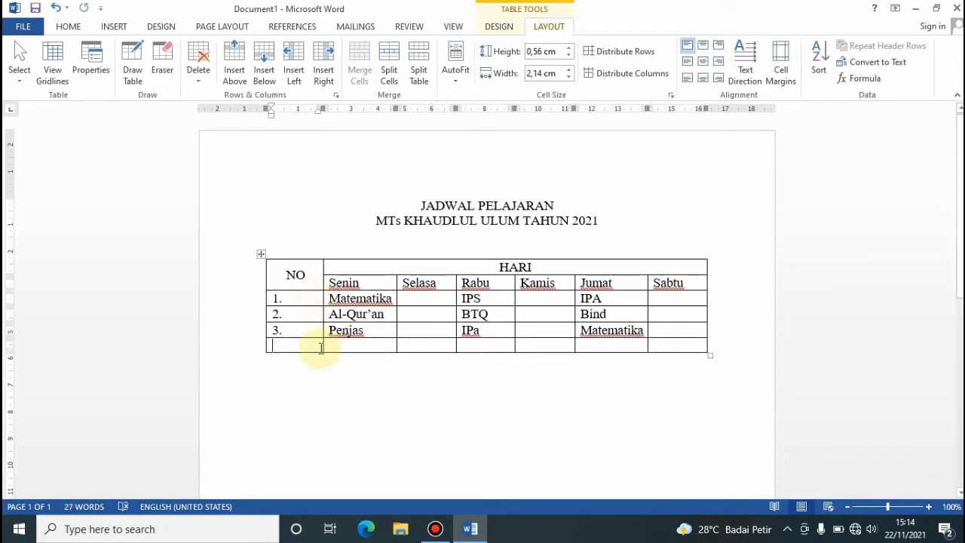
left_click_drag(299, 344, 661, 347)
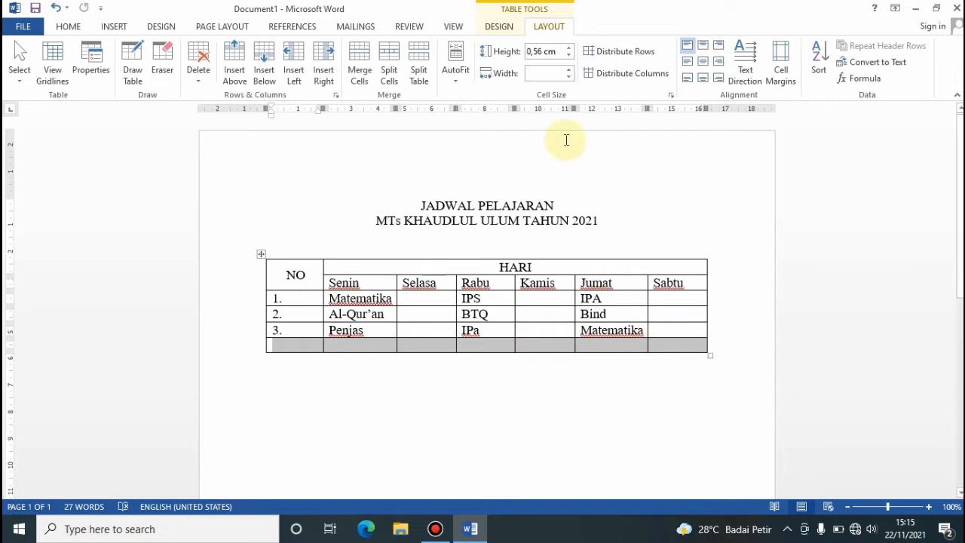
left_click(346, 352)
key("Tab")
key("Tab")
key("Tab")
key("Tab")
key("Tab")
key("Tab")
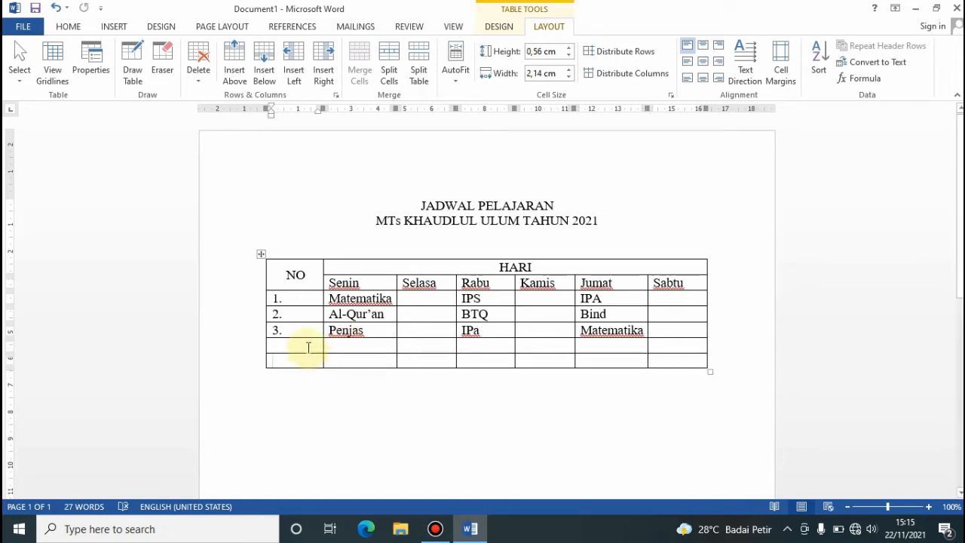
Merge the empty row below row 3 into one cell and enter the centred text ISTIRAHAT in it.
left_click_drag(308, 347, 675, 345)
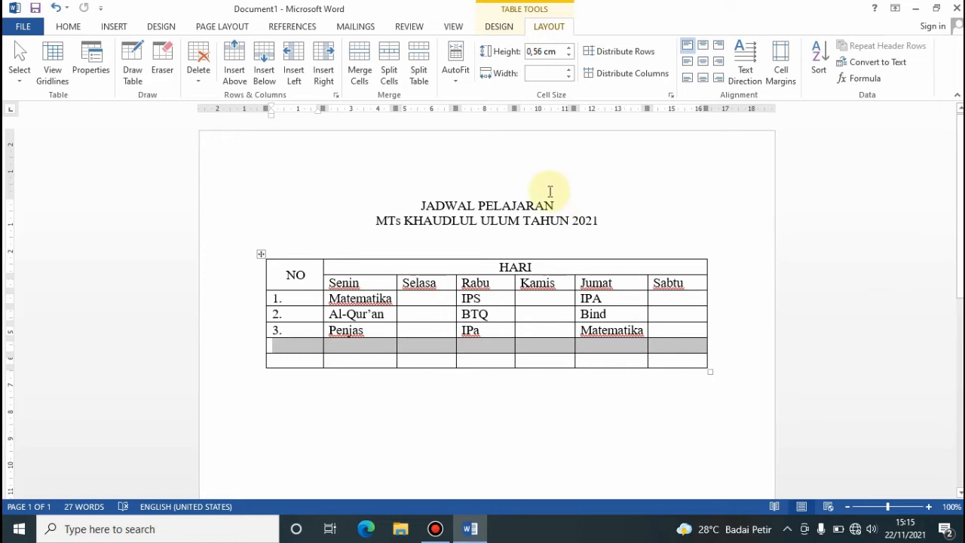
left_click(360, 55)
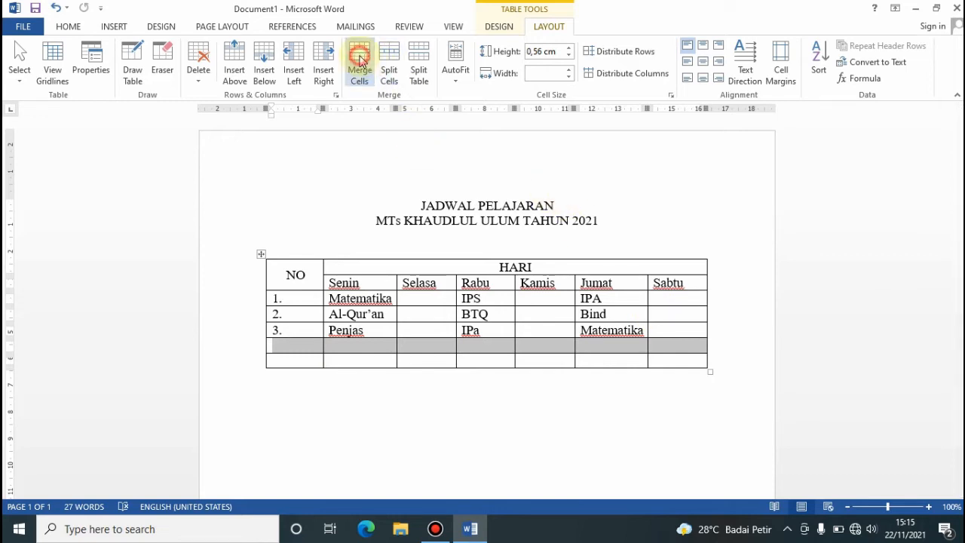
left_click(357, 350)
type("ISTIRAHAT")
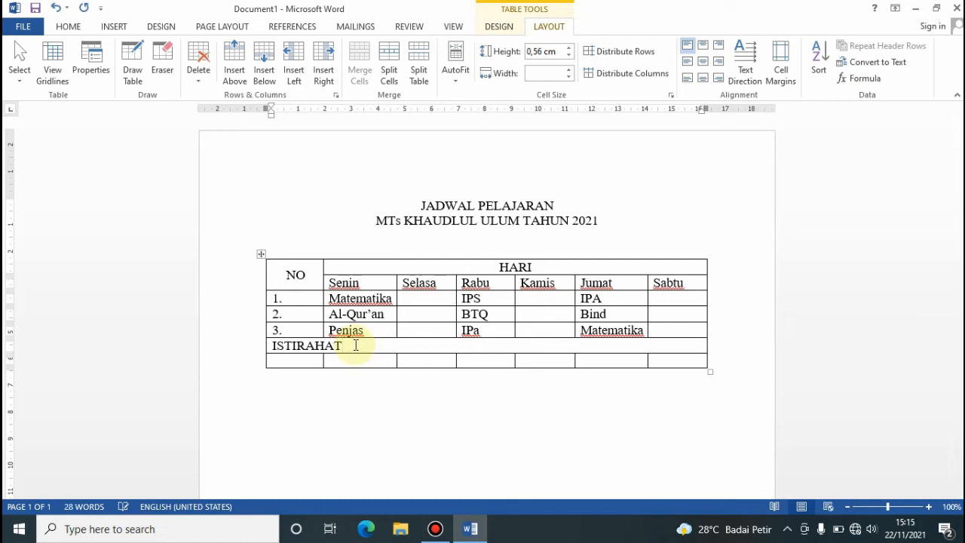
key("ctrl+e")
Fill in row "4." with Akidah under Senin, Bind under Rabu and IPS under Jumat, and add an empty row below it.
left_click(307, 360)
type("4.")
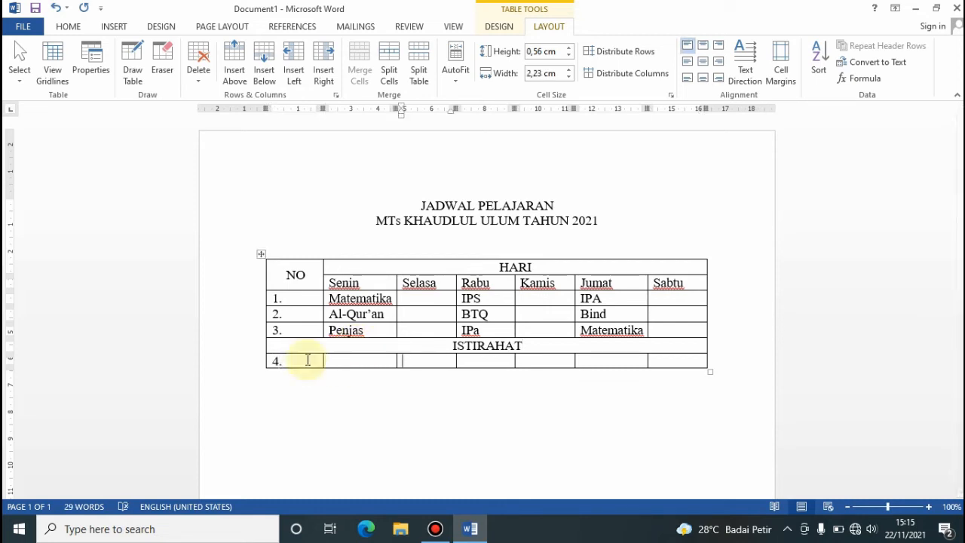
type("aKIDAH")
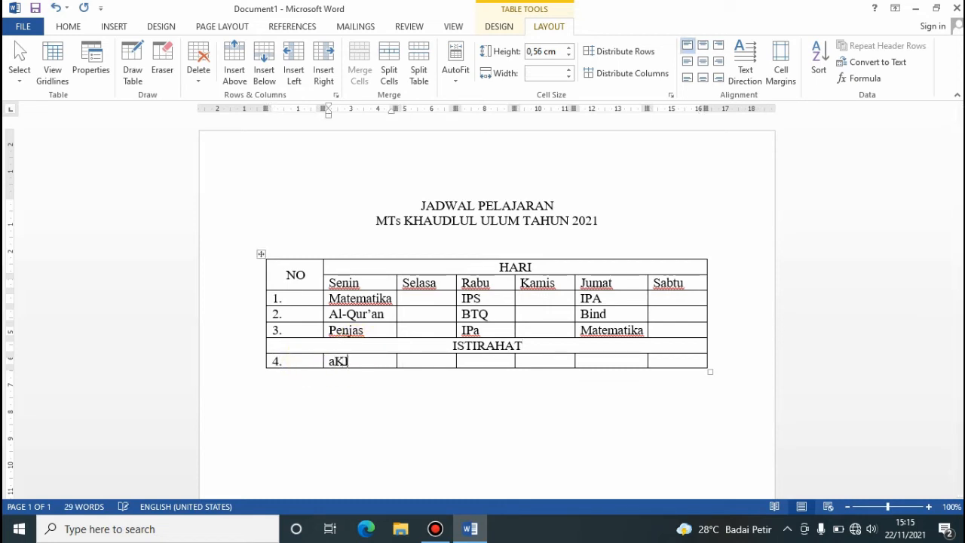
key("Tab")
key("Tab")
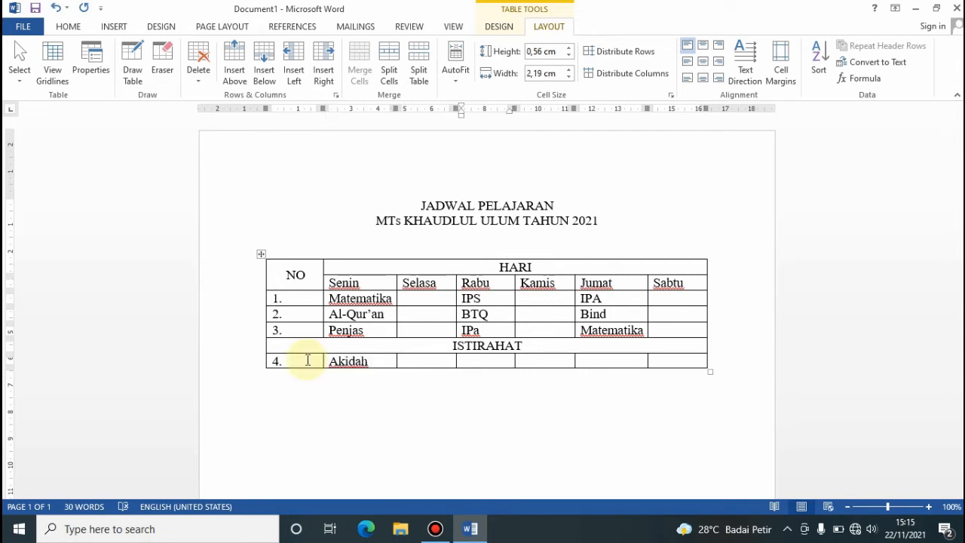
type("Bind")
key("Left")
type("IPS")
key("Right")
key("Tab")
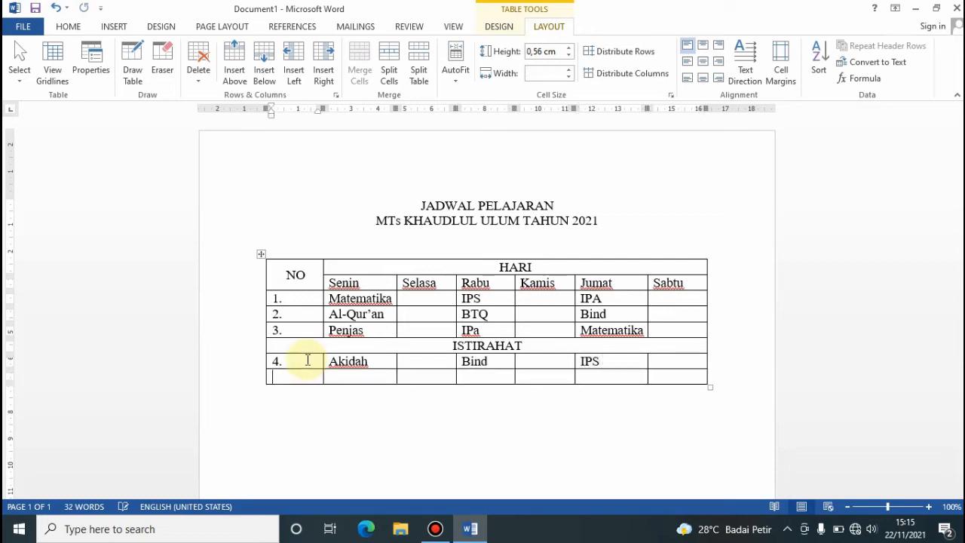
Number the new last row "5." and enter IPA under Senin.
type("5.")
key("Tab")
type("IPA")
key("Tab")
key("Tab")
type("BIng")
left_click(308, 361)
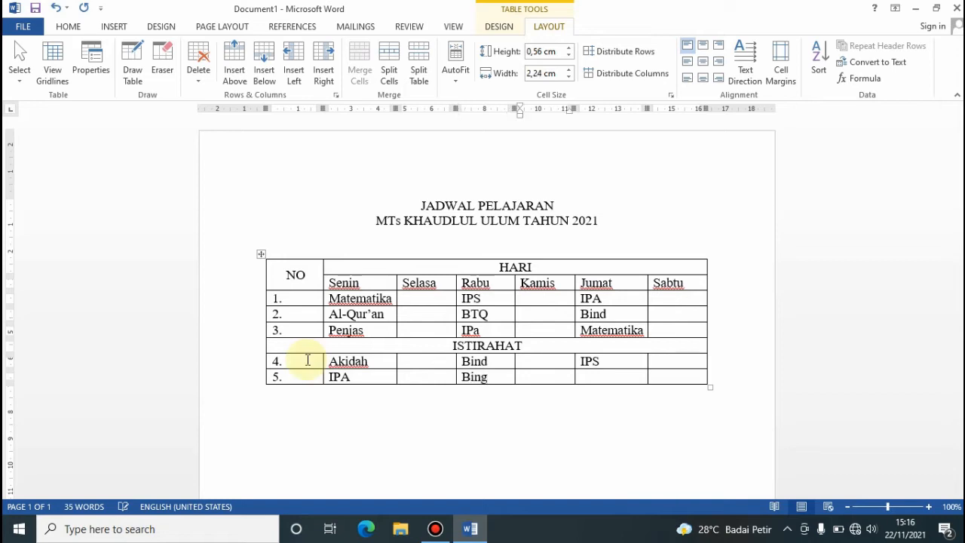
key("Left")
key("BackSpace")
key("BackSpace")
key("BackSpace")
key("BackSpace")
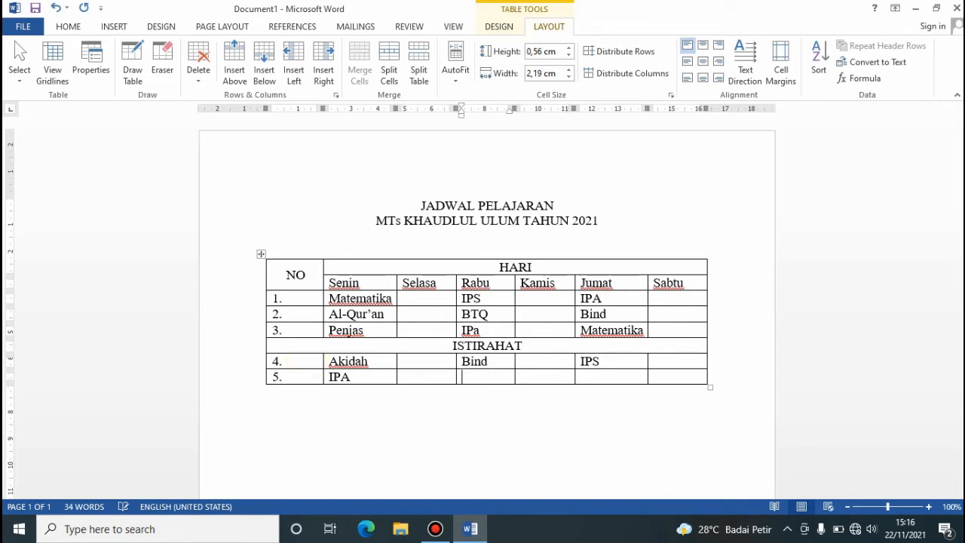
Complete row 5 with Matematika under Rabu and Penjas under Jumat.
type("Matematika")
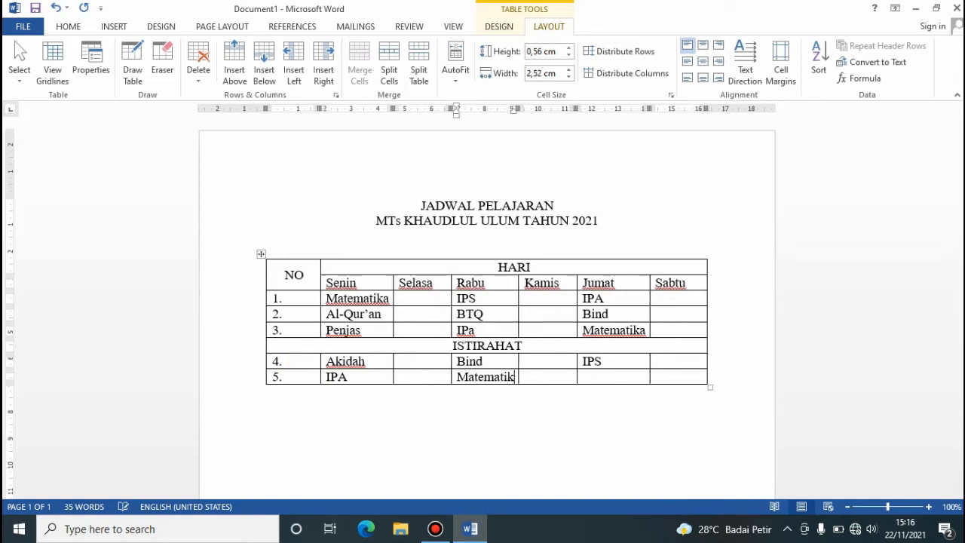
key("Tab")
key("Tab")
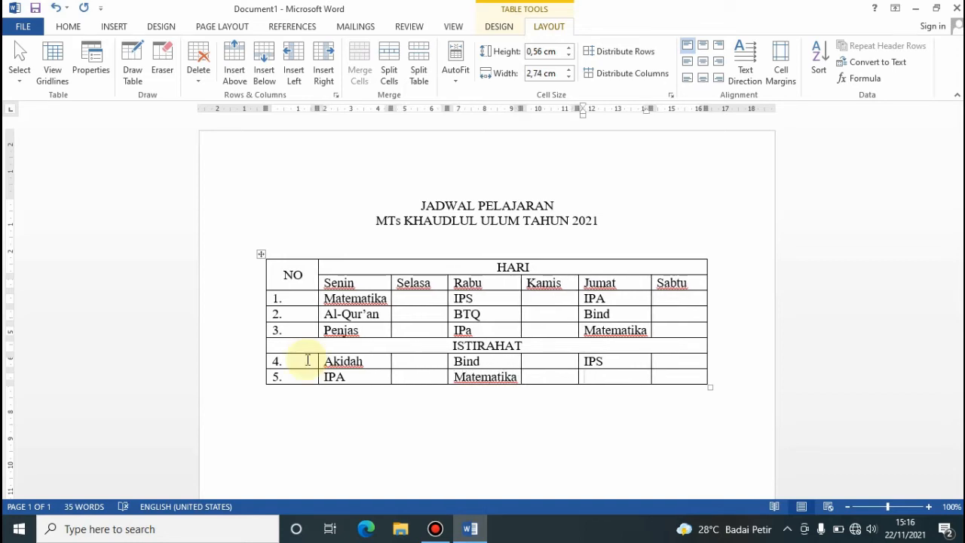
type("Penjas")
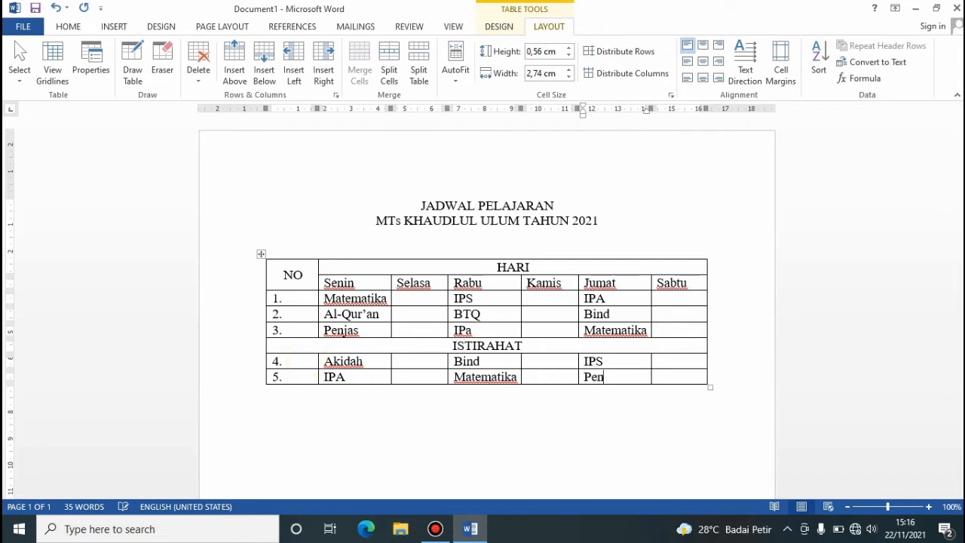
Add two empty rows at the end of the timetable, below row 5.
key("Tab")
key("Tab")
key("Tab")
key("Tab")
key("Tab")
key("Tab")
key("Tab")
key("Tab")
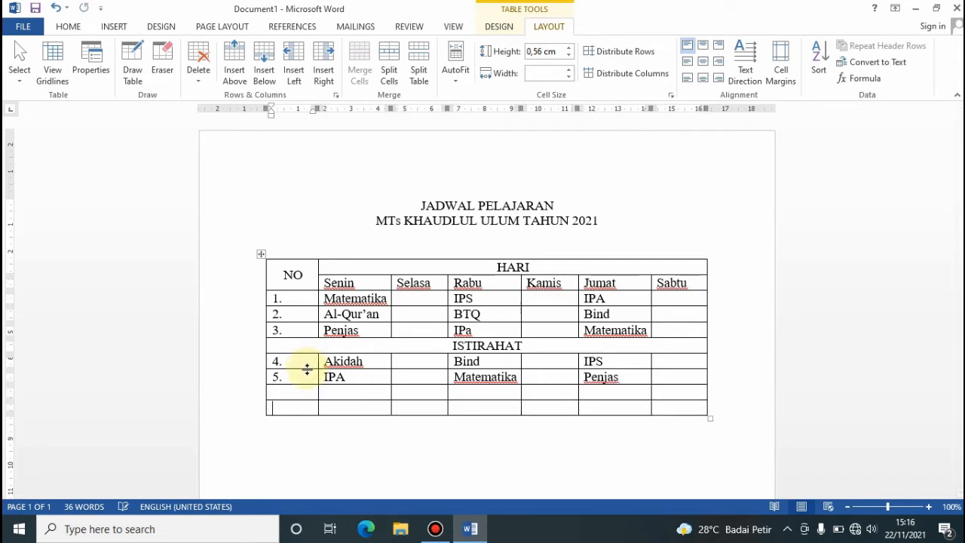
Fill in row "6." of the timetable with BTQ under Senin, Penjas under Rabu and Akidah under Jumat.
left_click(291, 393)
type("6.")
key("Tab")
type("BTQ ")
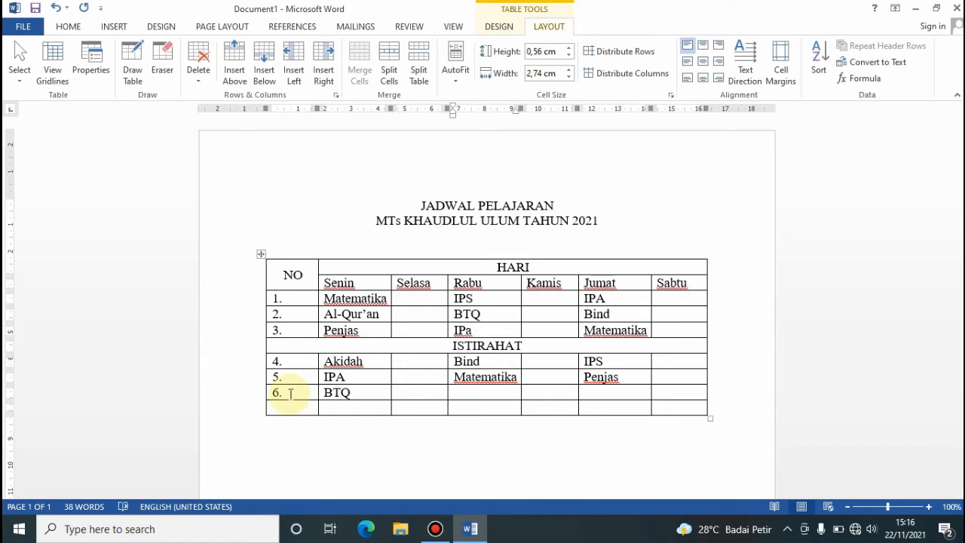
type("Penjas")
key("Tab")
key("Tab")
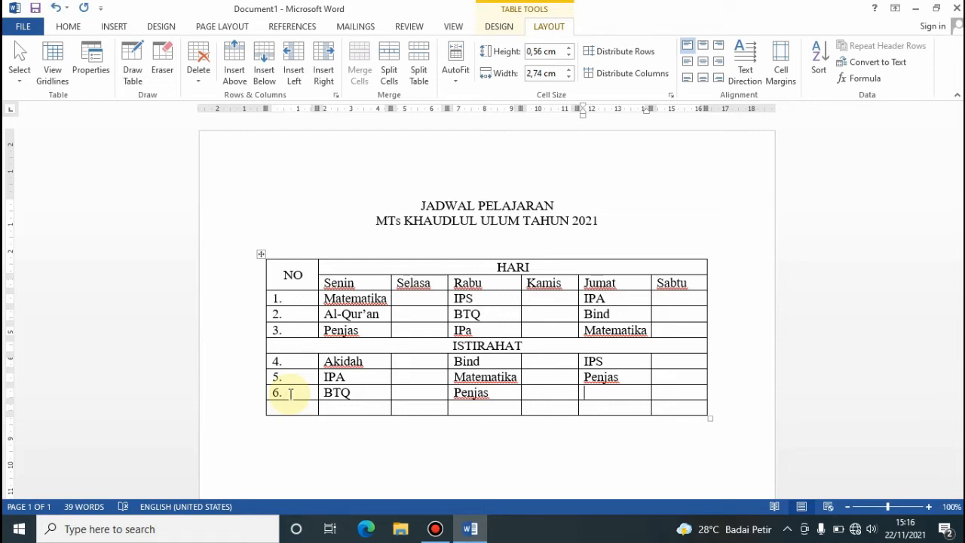
type("Akidah")
Merge the empty last row into one cell and enter the centred text SHOLAT DZUHUR in it.
left_click_drag(295, 408, 666, 407)
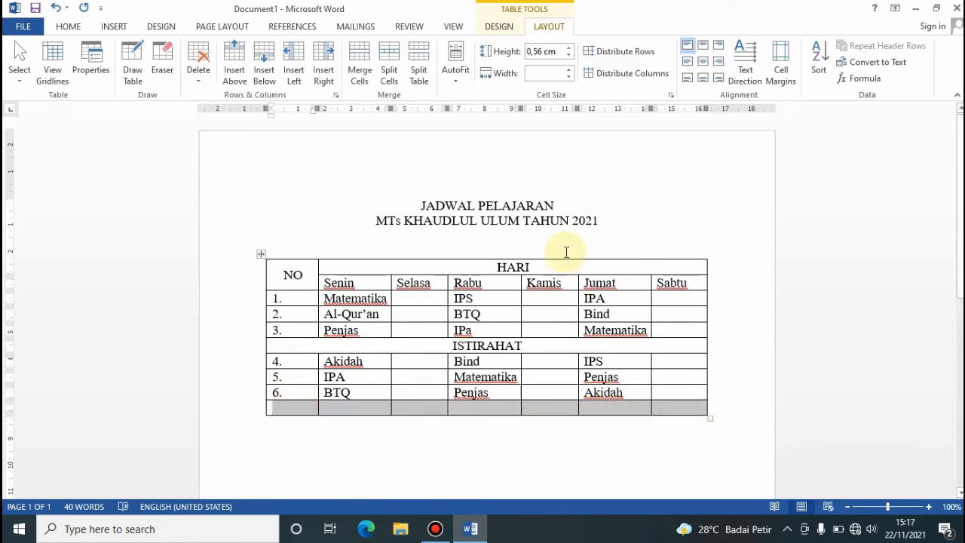
left_click(357, 54)
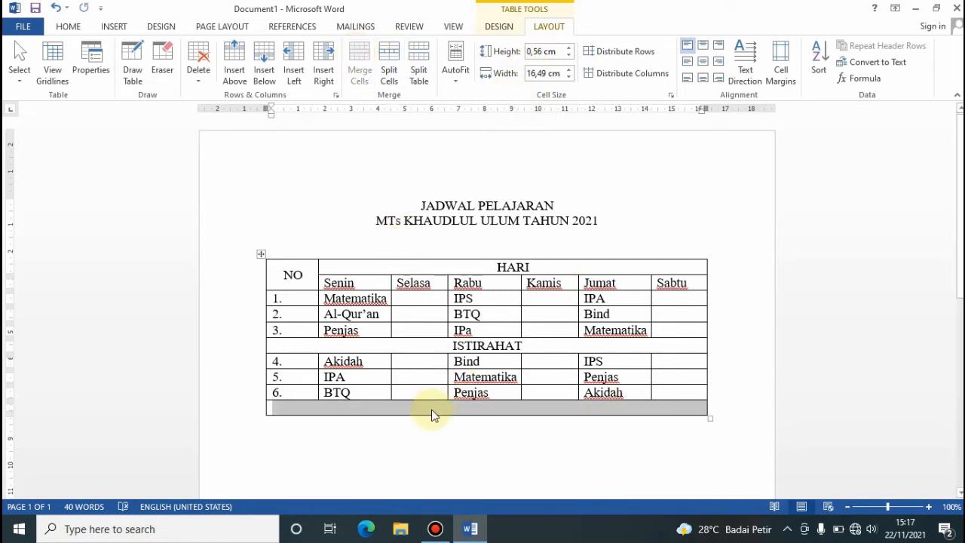
left_click(432, 409)
type("SHOLAT ")
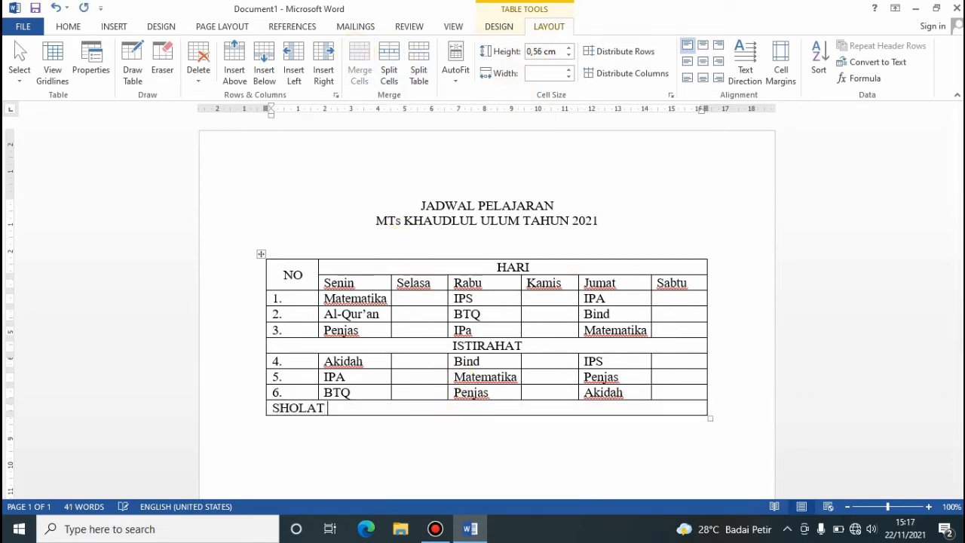
type("DZUHUR")
key("ctrl+e")
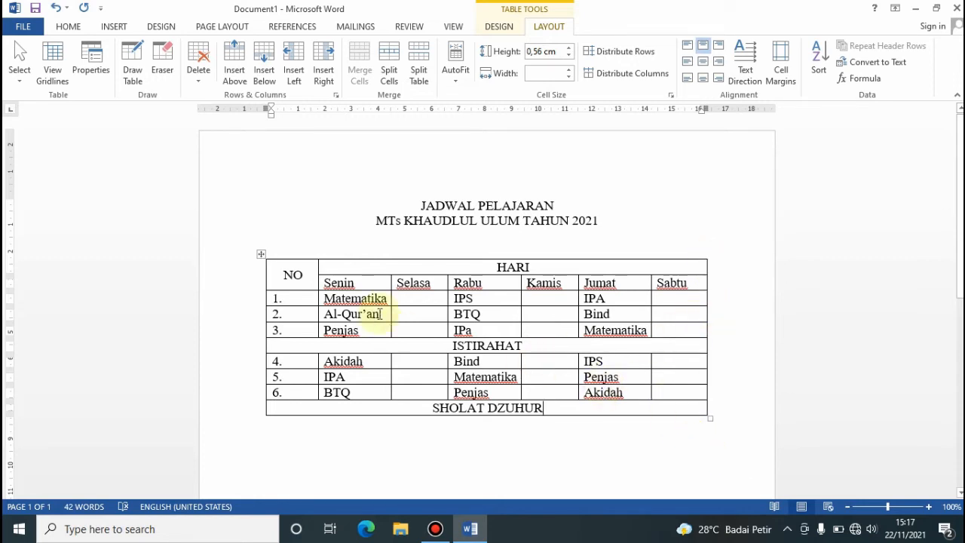
Set the row height of the whole timetable to 0,9 cm and centre all cell text horizontally and vertically.
left_click(262, 254)
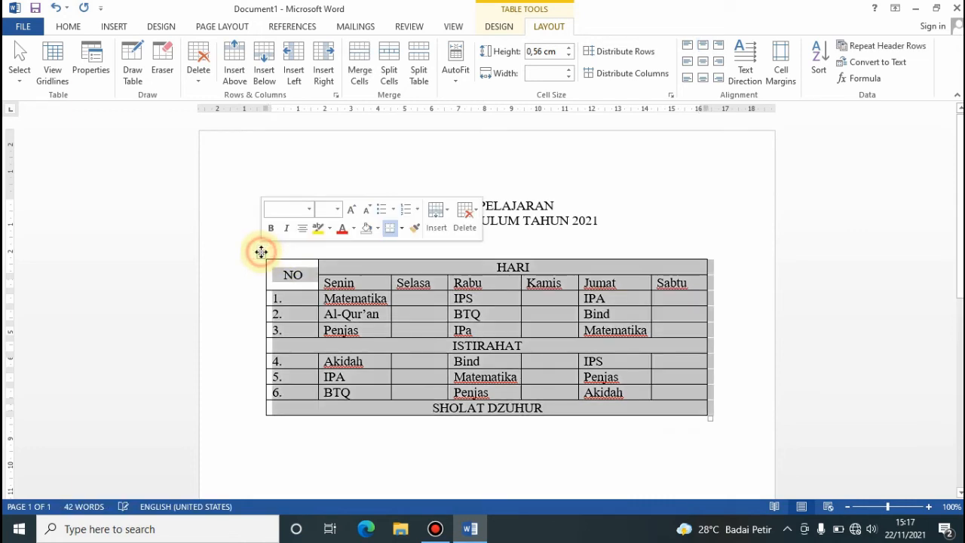
left_click(570, 47)
left_click(571, 48)
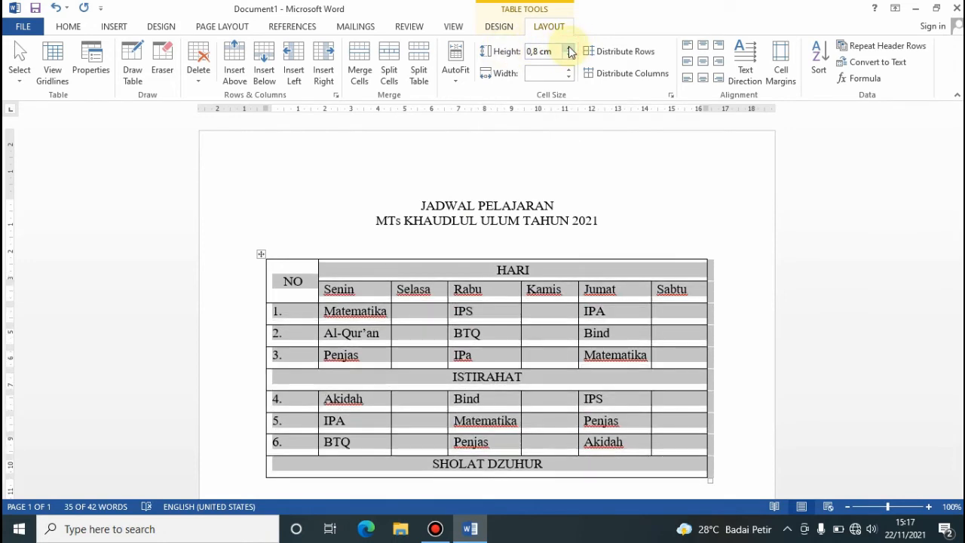
left_click(570, 48)
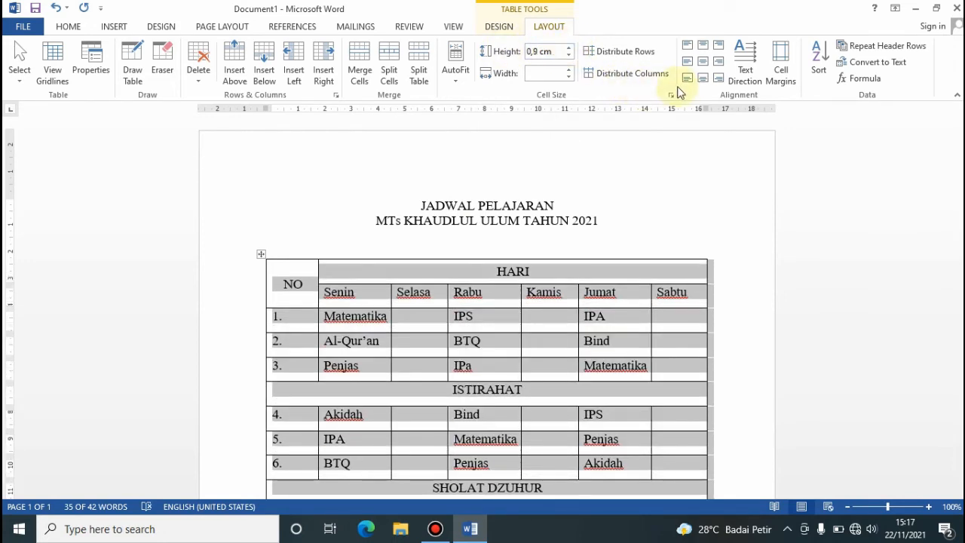
left_click(703, 61)
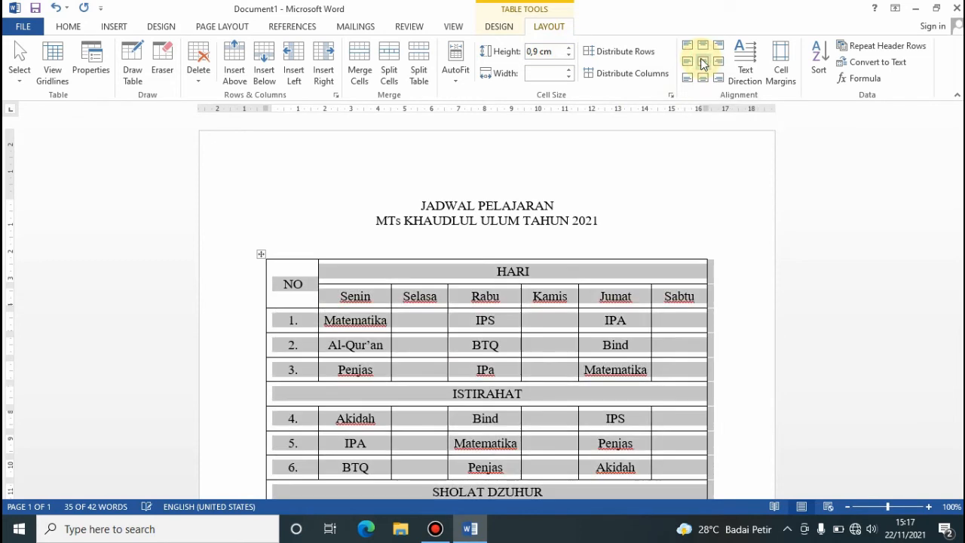
scroll(759, 252, "down", 4)
scroll(759, 252, "up", 1)
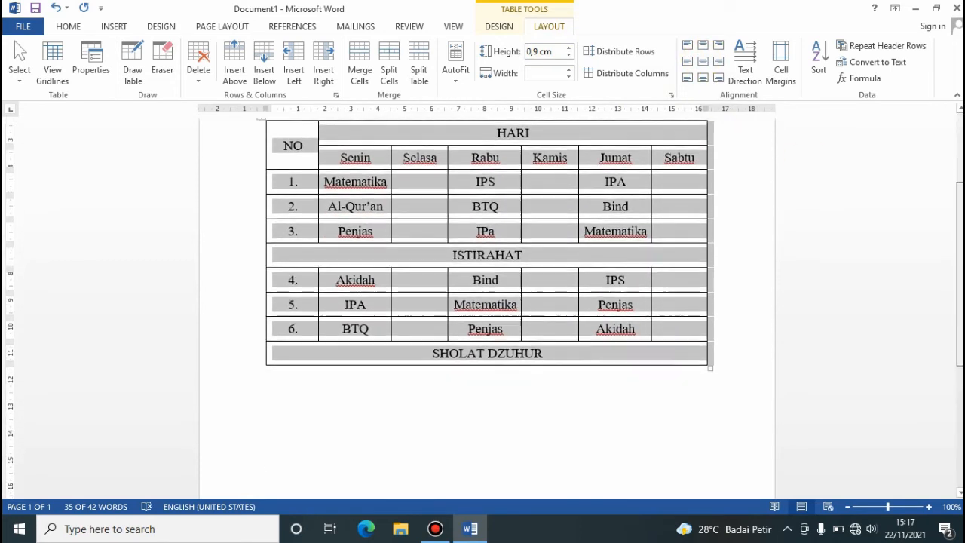
left_click(728, 236)
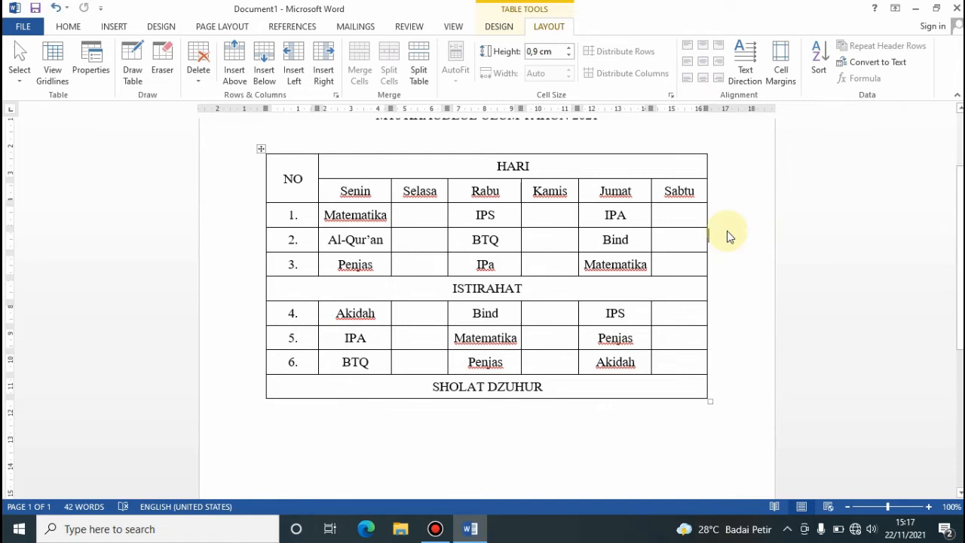
Insert an empty column to the right of the Sabtu column in the timetable.
left_click(711, 154)
left_click(324, 68)
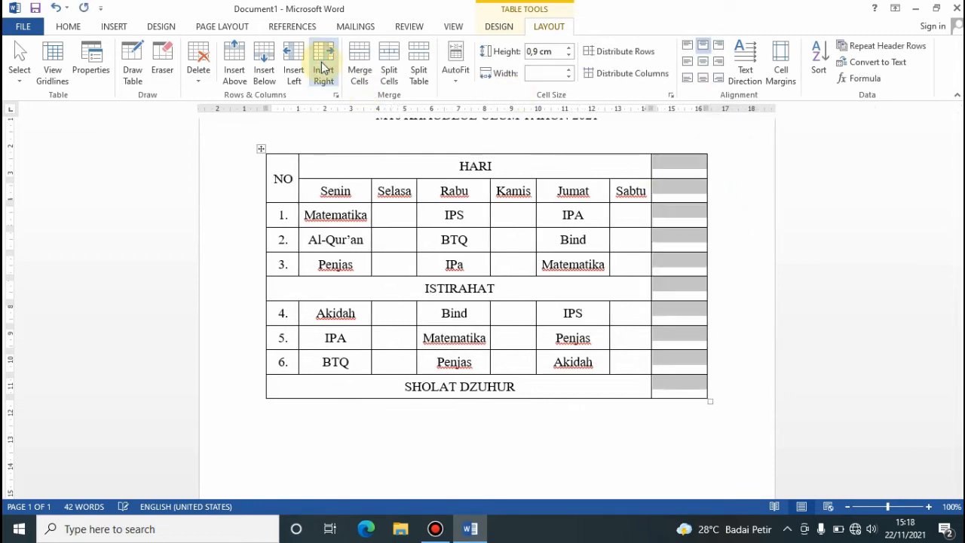
left_click(683, 181)
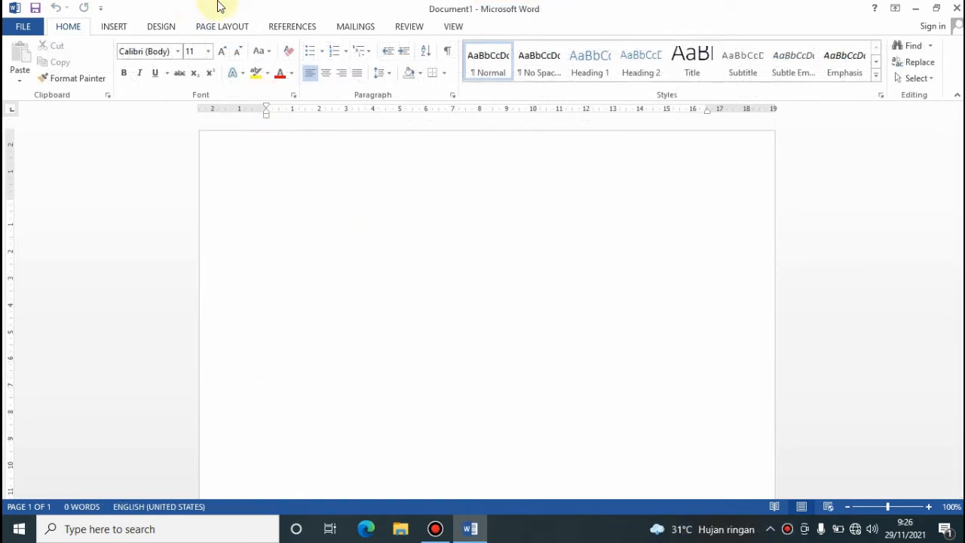
Open the Insert Chart dialog and examine the previews of the available chart types, from Column and Line through Combo.
left_click(114, 29)
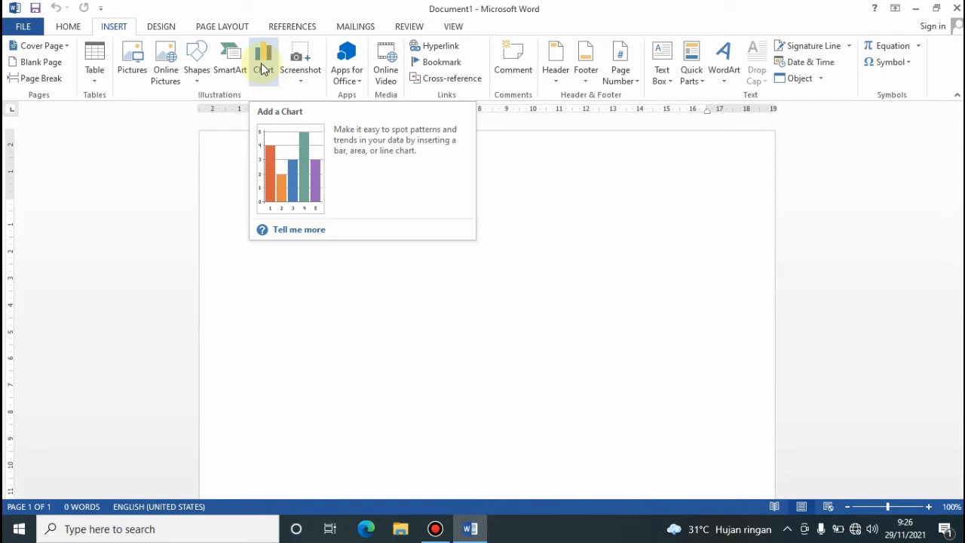
left_click(263, 69)
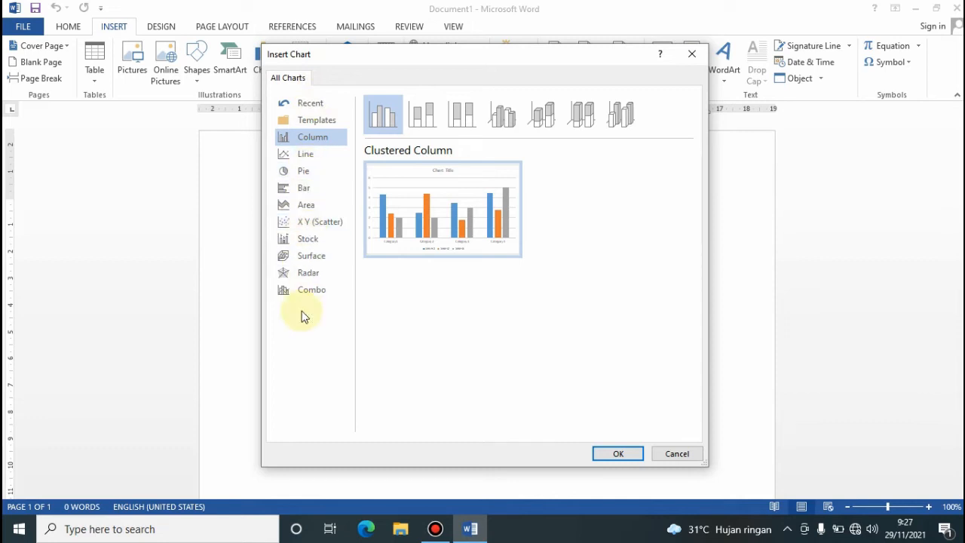
left_click(303, 155)
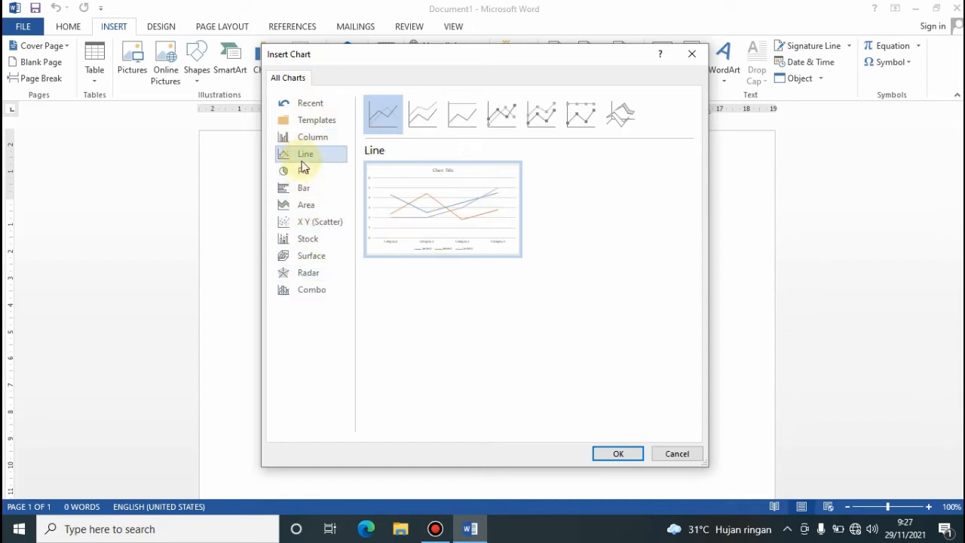
left_click(302, 174)
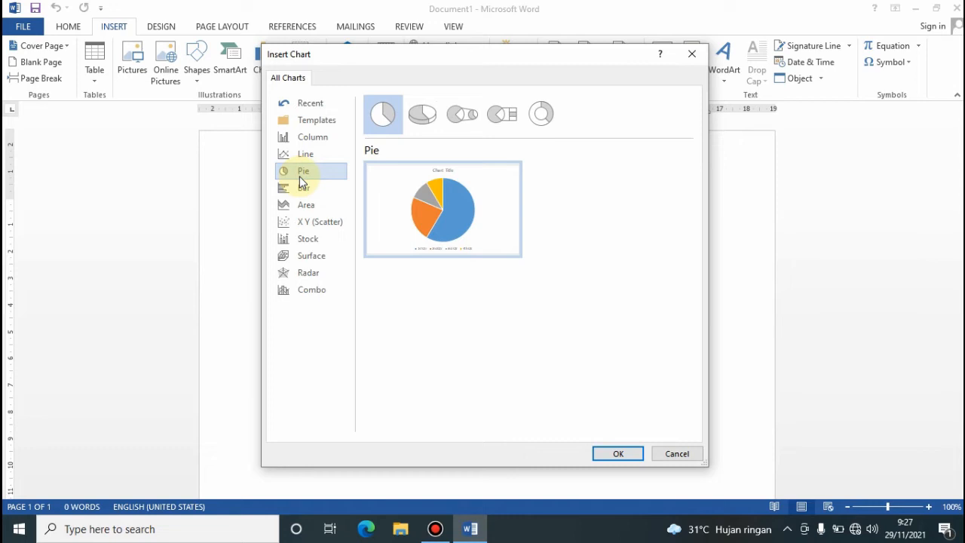
left_click(300, 194)
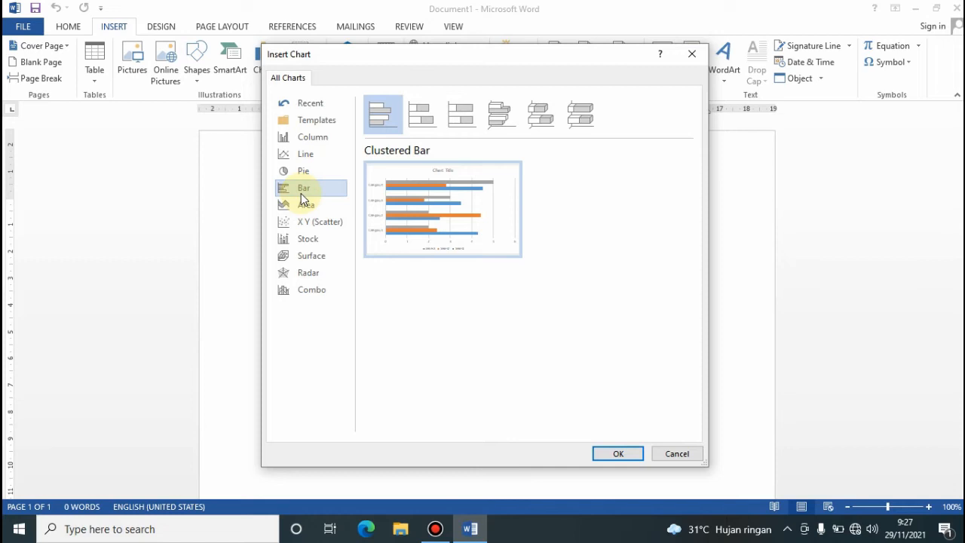
left_click(301, 207)
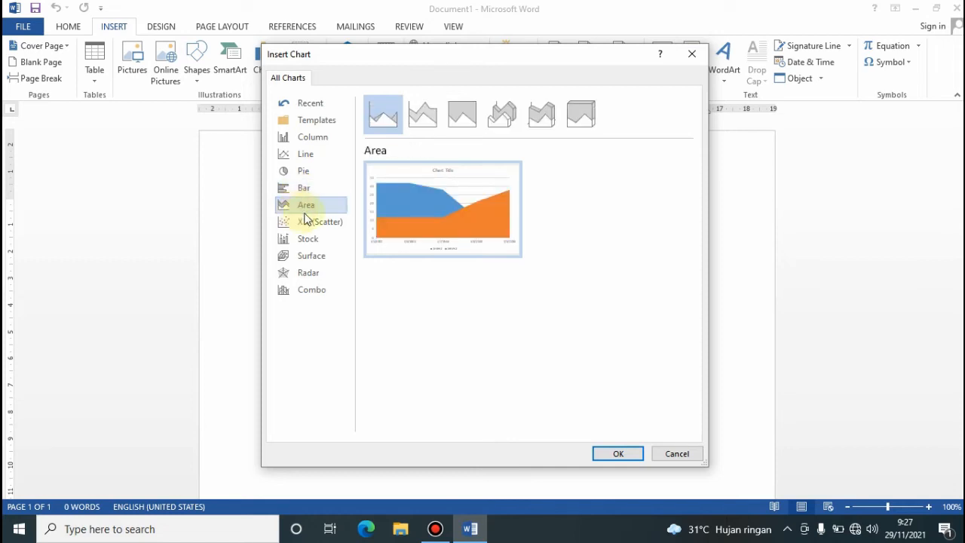
left_click(304, 221)
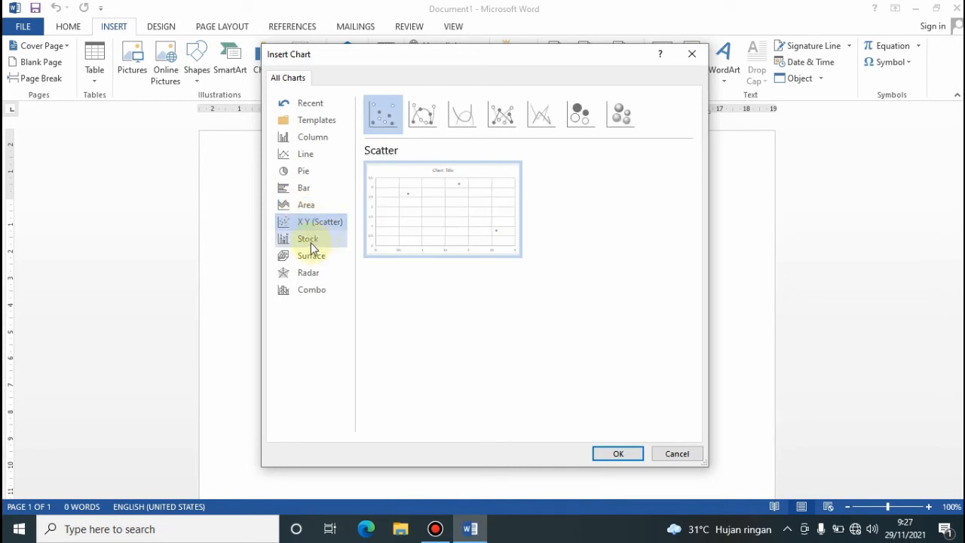
left_click(309, 242)
left_click(312, 259)
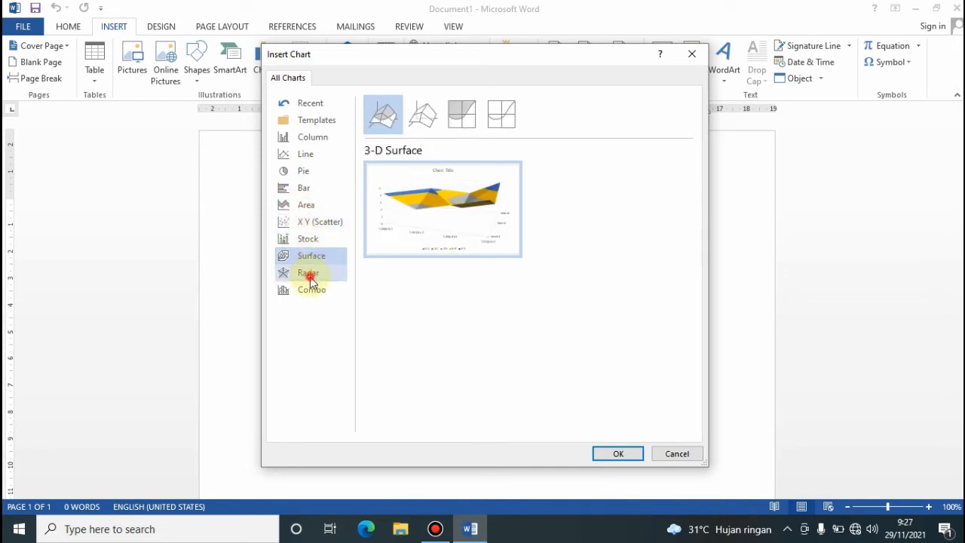
left_click(308, 274)
left_click(310, 292)
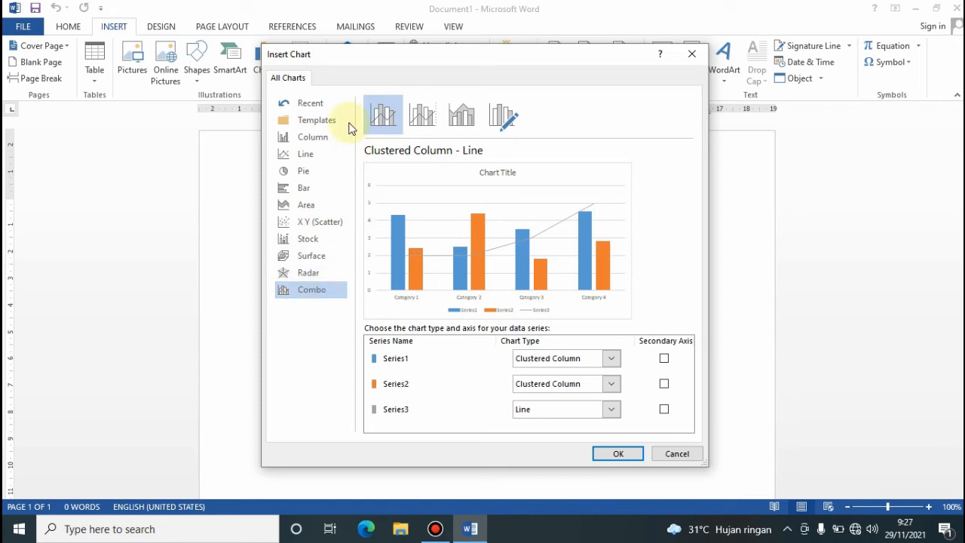
left_click(306, 139)
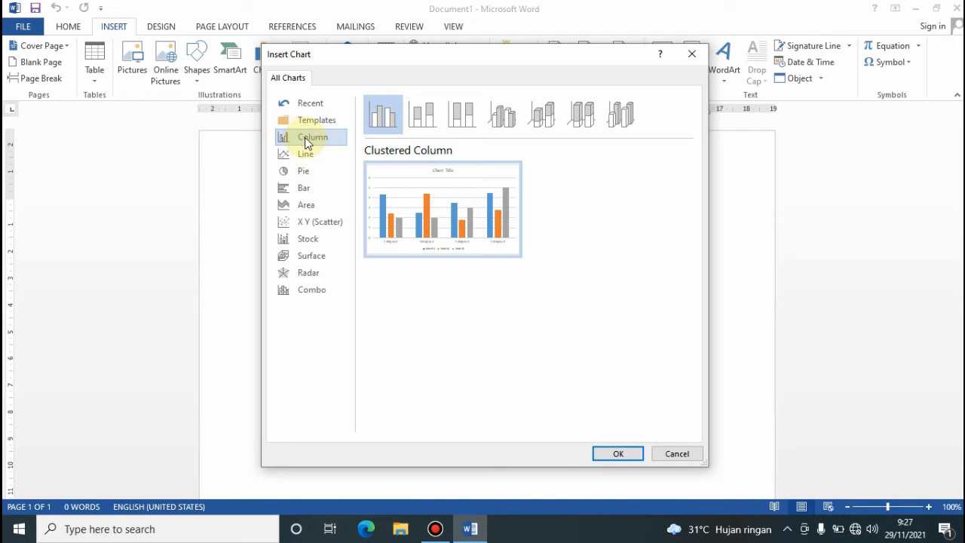
left_click(306, 175)
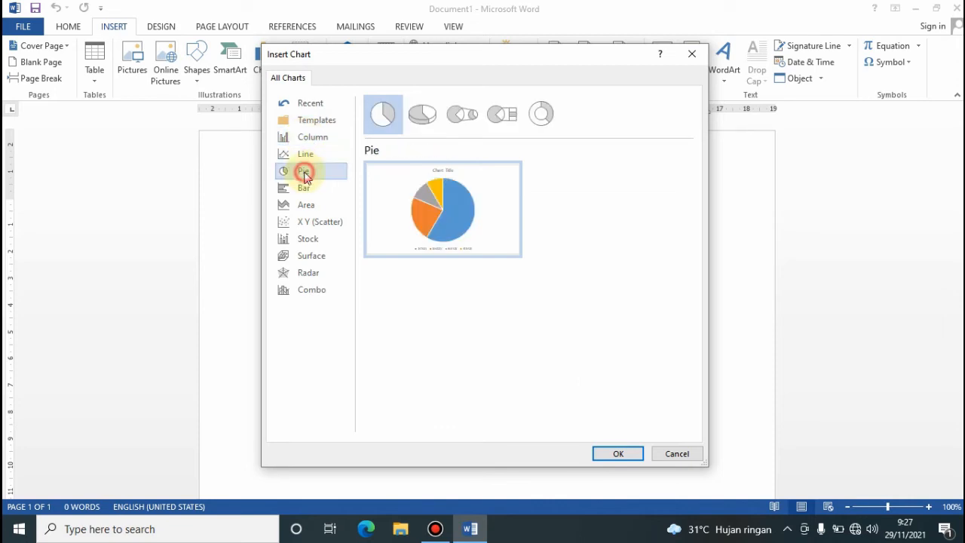
Insert a Clustered Column chart into the blank document.
left_click(309, 136)
mouse_move(410, 221)
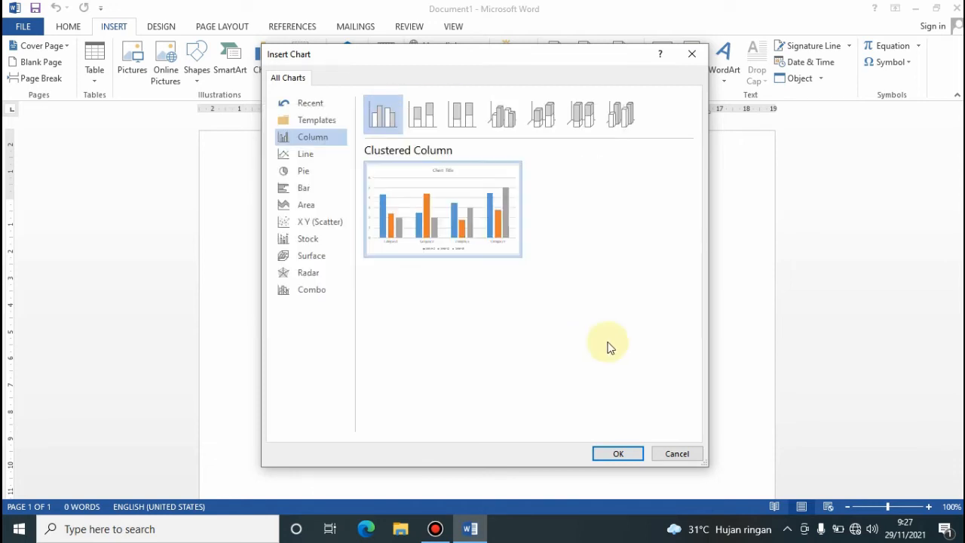
left_click(617, 454)
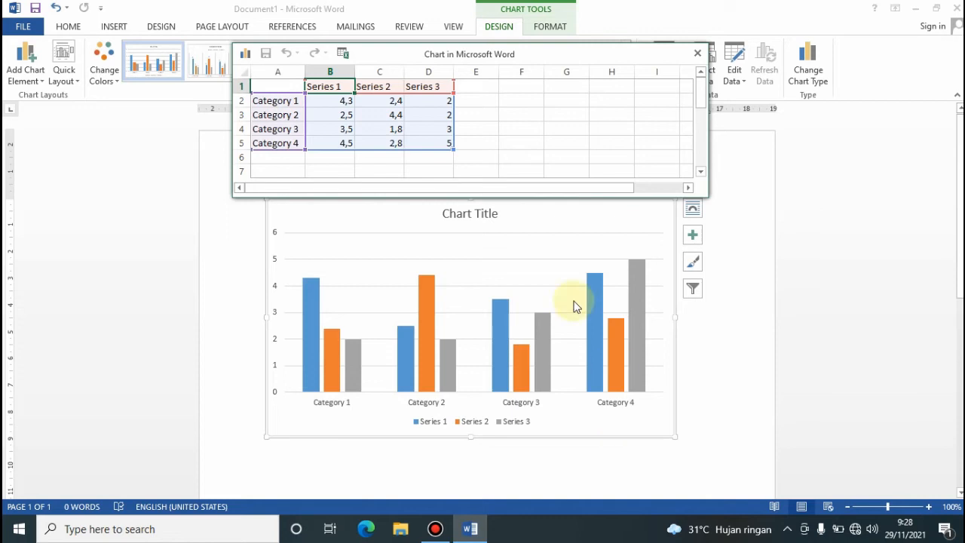
Rename the three series headers in the chart data sheet to Minggu 1, Minggu 2 and Minggu 3.
left_click(277, 101)
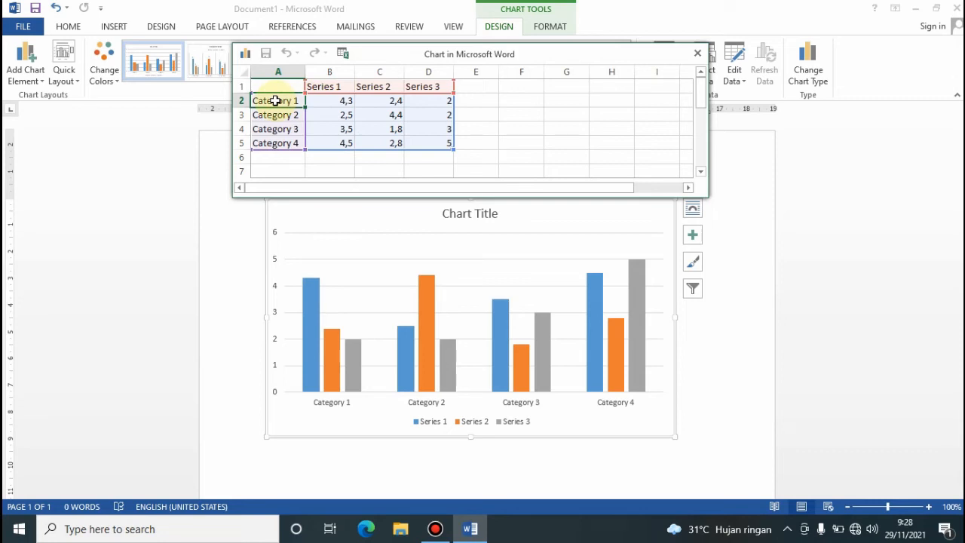
left_click(330, 87)
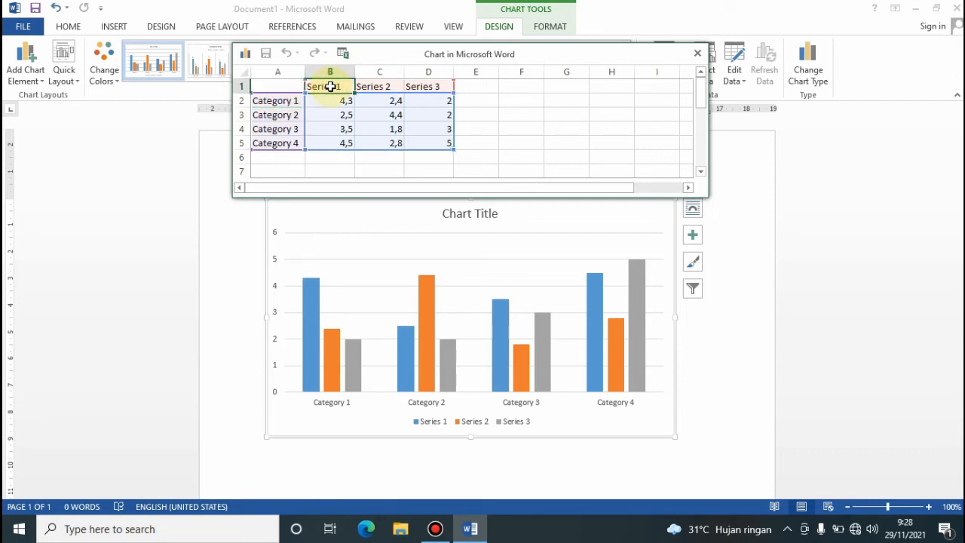
type("in")
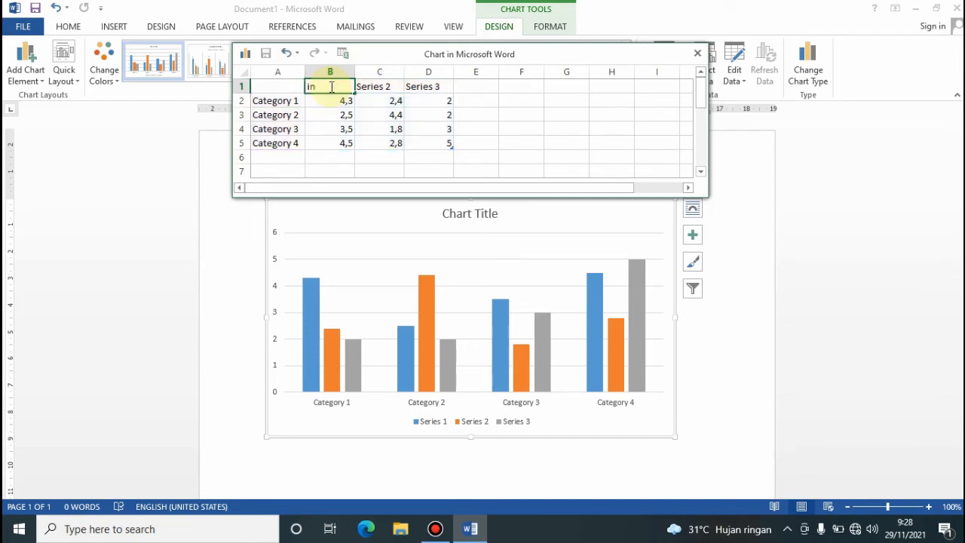
type("ggMinggu 1")
key("Tab")
type("m")
key("BackSpace")
type("Ming")
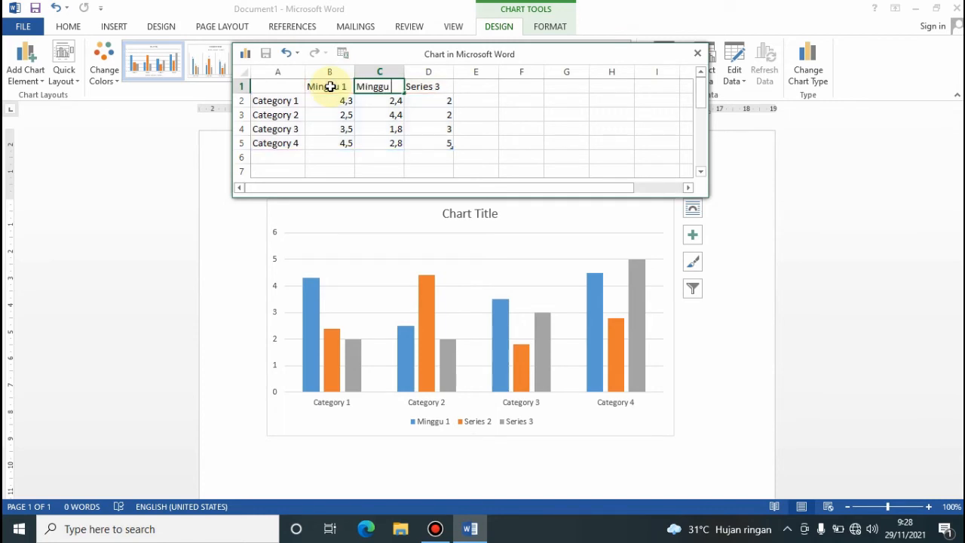
key("Tab")
type("Minggu")
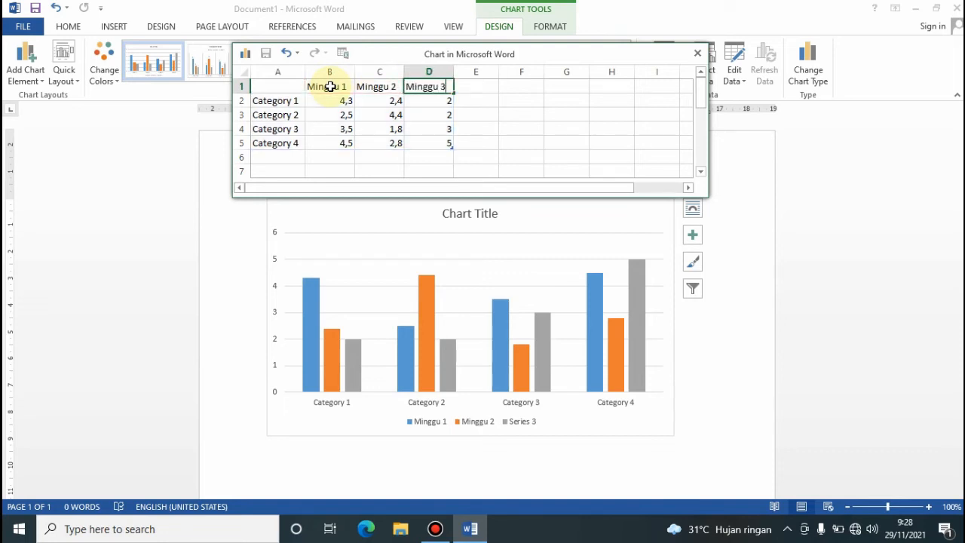
key("Return")
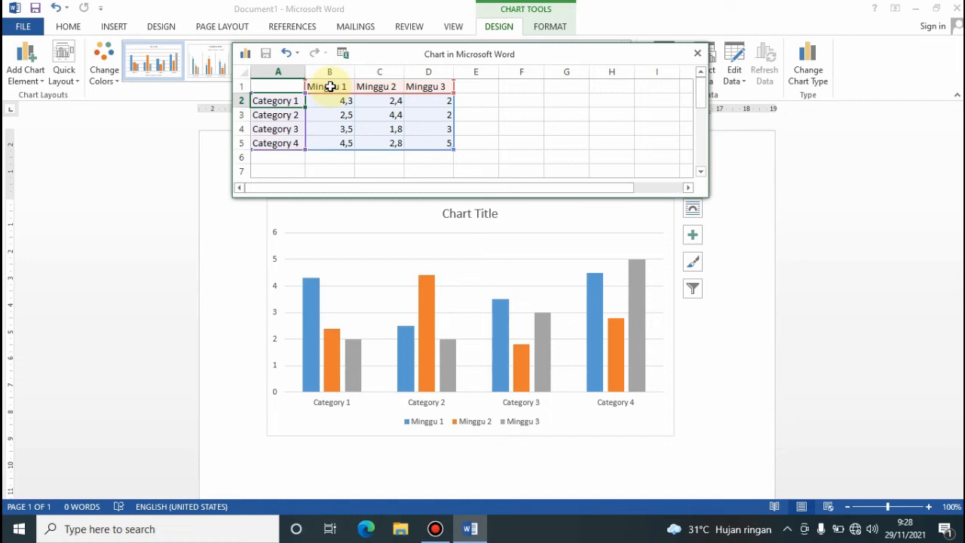
Rename the first three categories in the chart data sheet to Kelas 7, Kelas 8 and Kelas 9.
type("Kela")
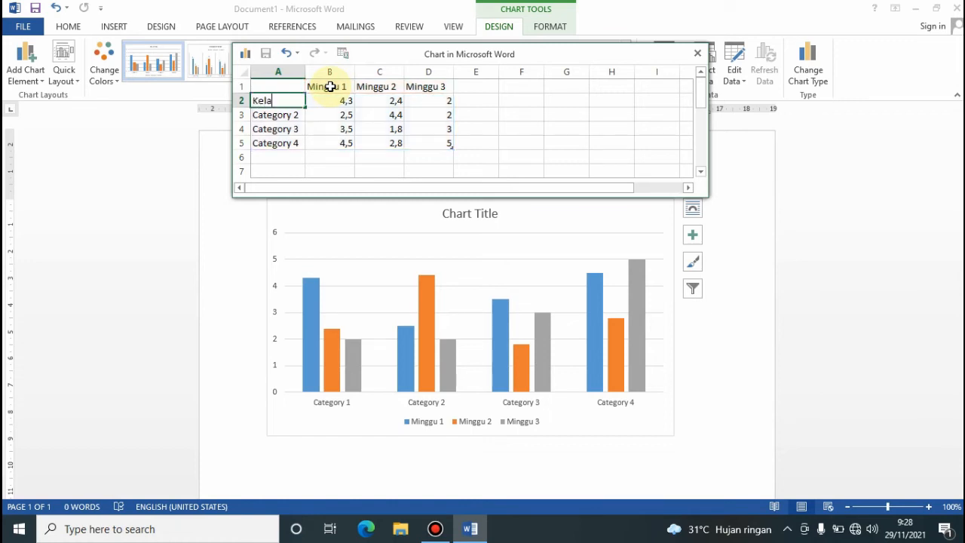
type("s 7")
key("Return")
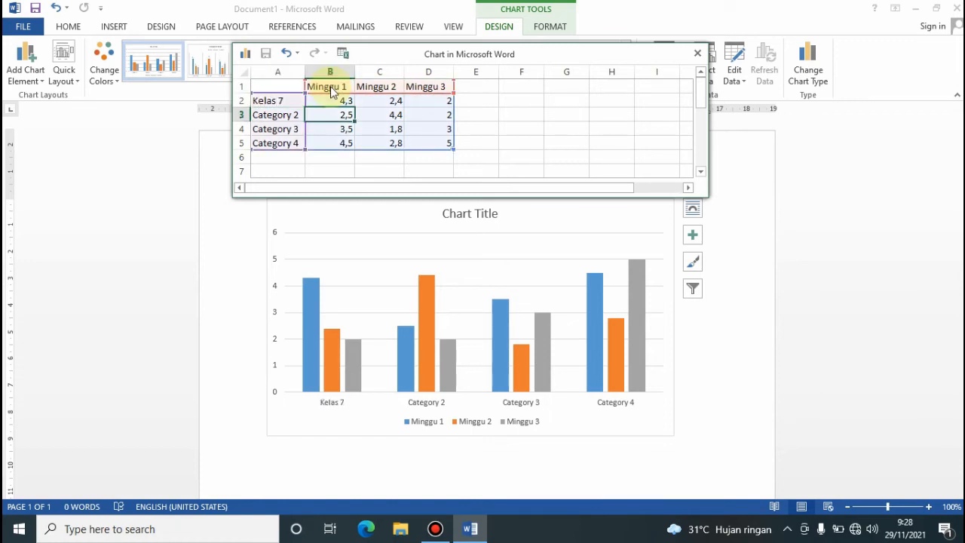
key("BackSpace")
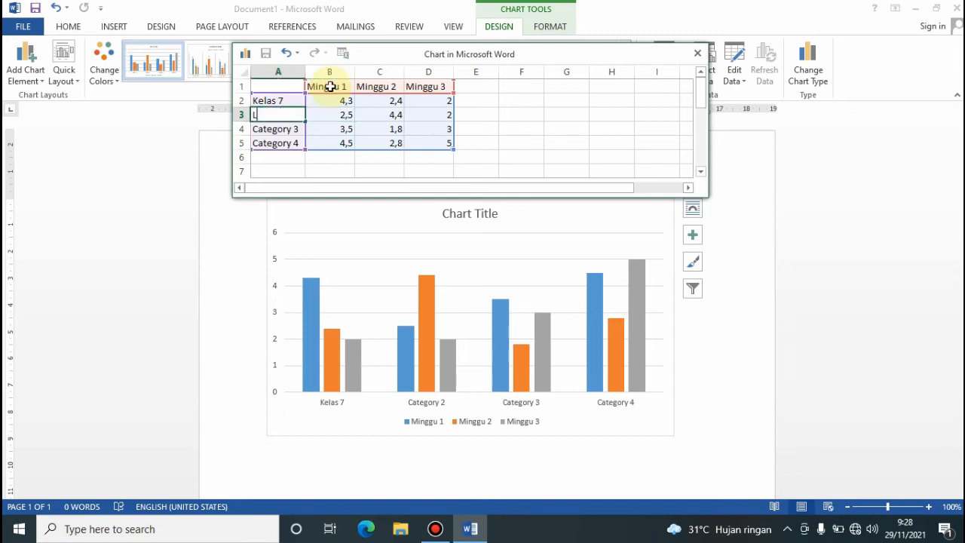
type("K")
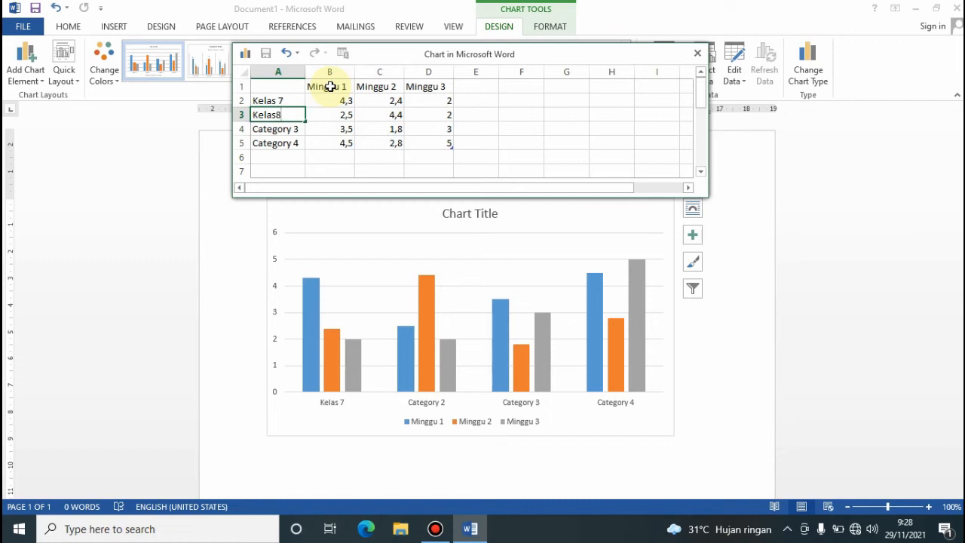
type("elas 8")
key("Return")
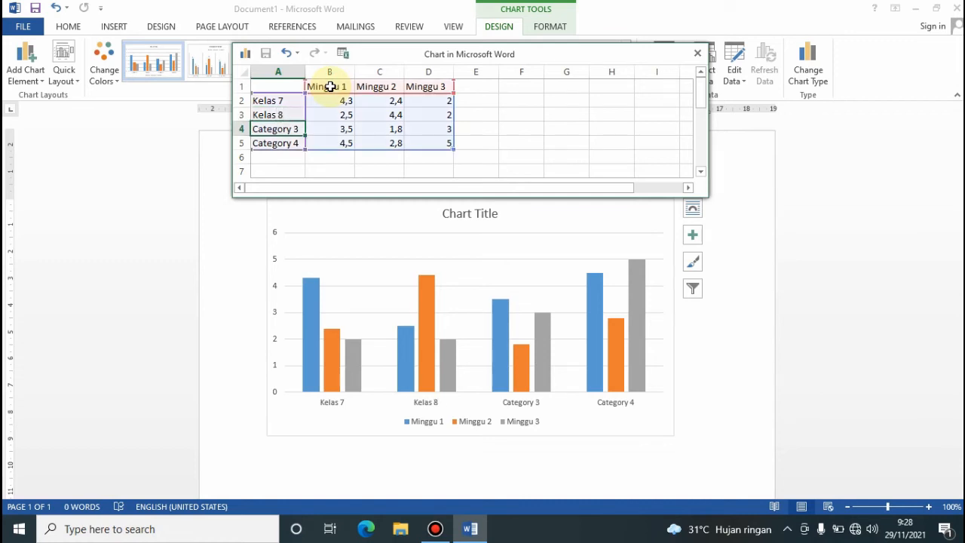
type("Kelas 9")
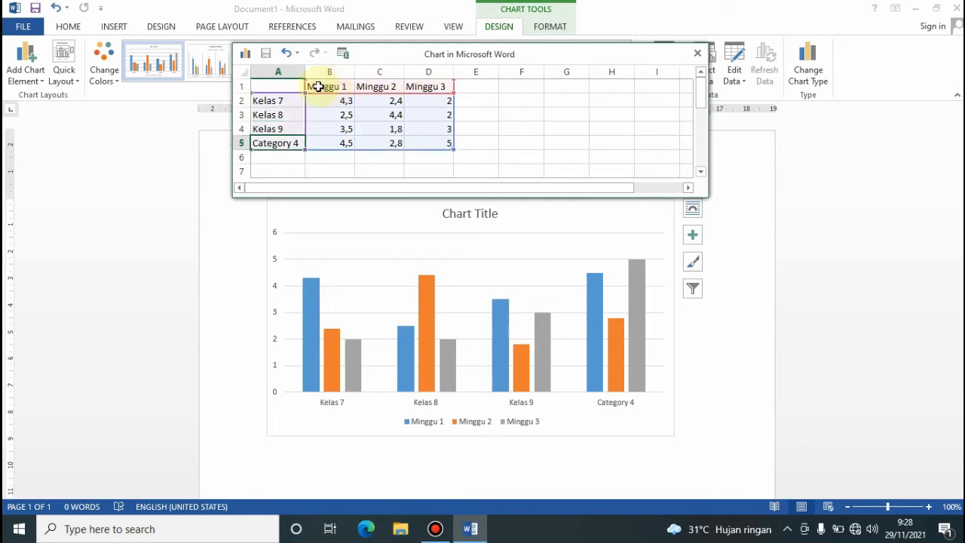
Clear the Category 4 label and its values from the chart data sheet.
left_click(277, 143)
left_click_drag(365, 150, 457, 143)
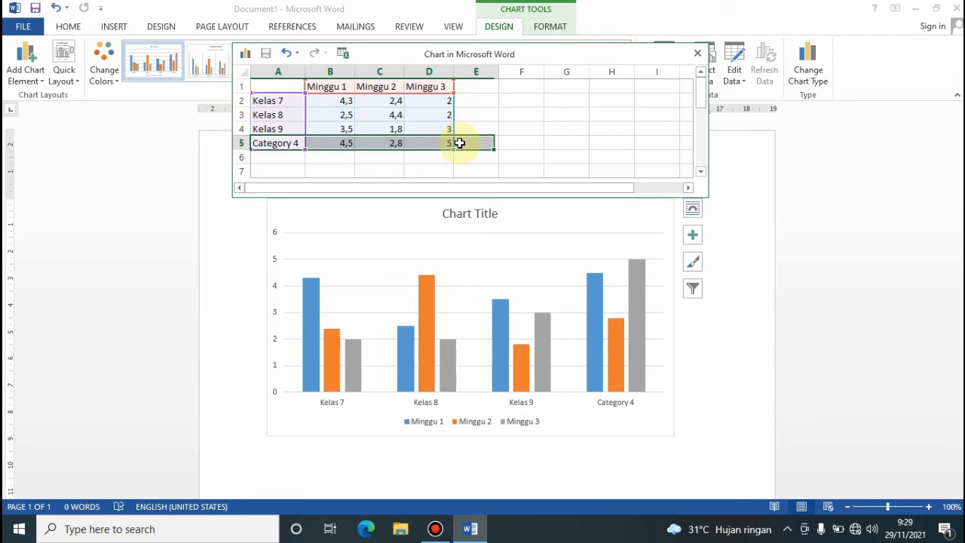
key("Delete")
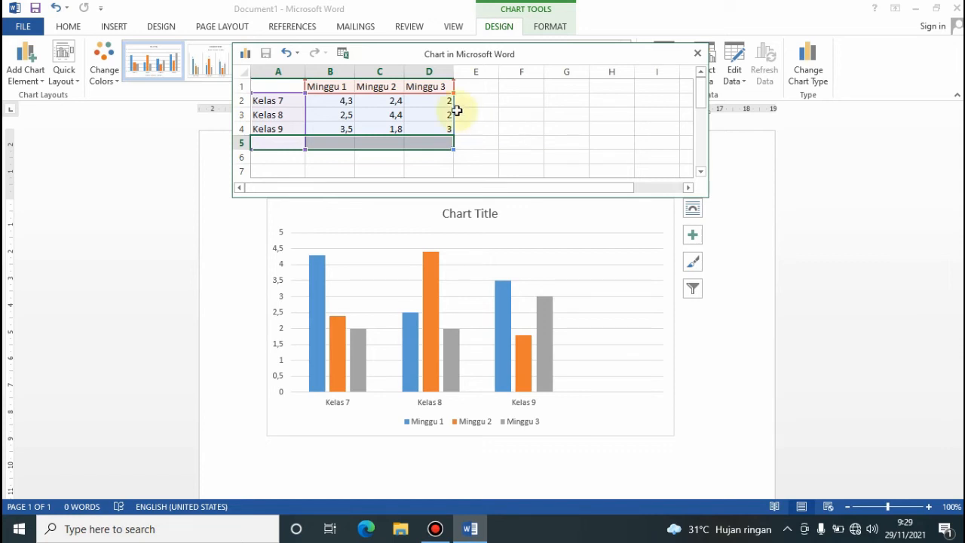
Set the Minggu 1 values to 30 for Kelas 7, 28 for Kelas 8 and 15 for Kelas 9.
left_click(325, 101)
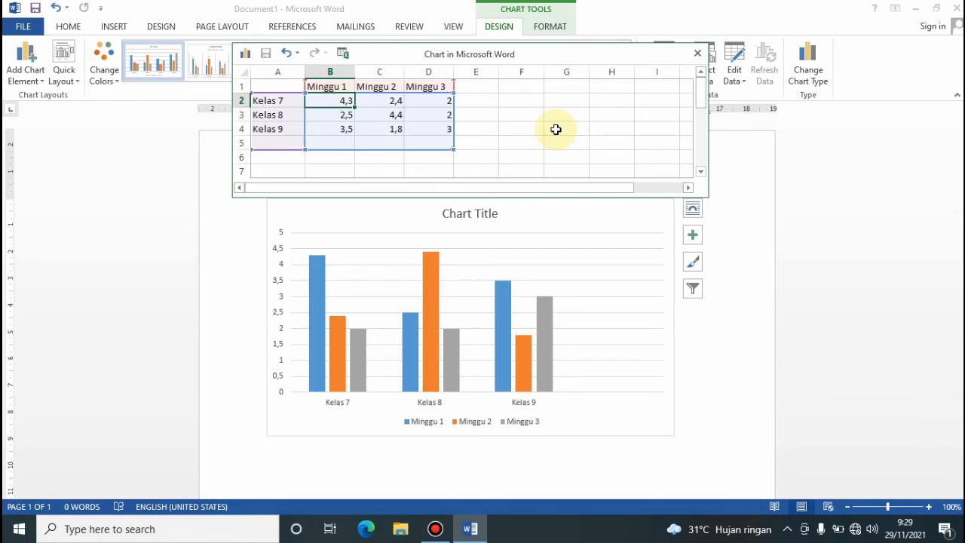
type("30")
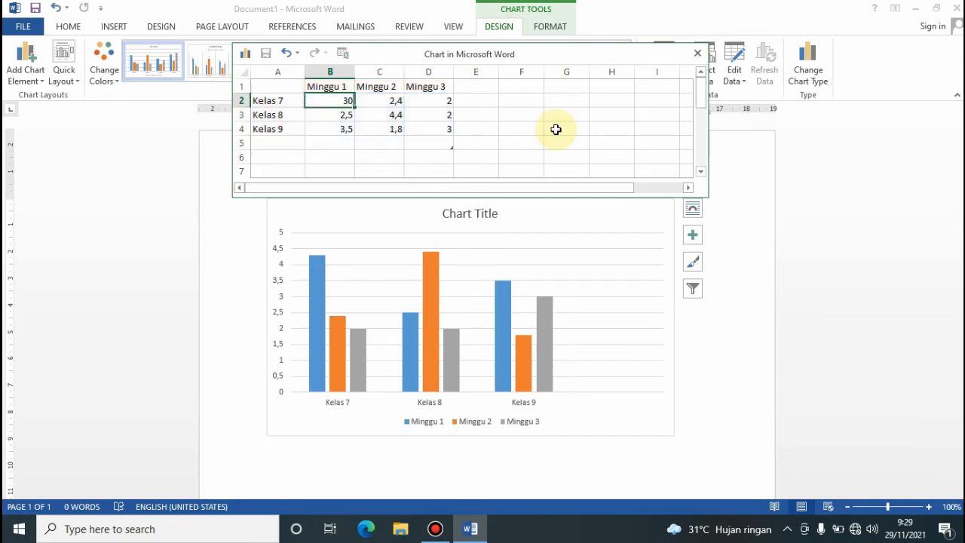
key("Return")
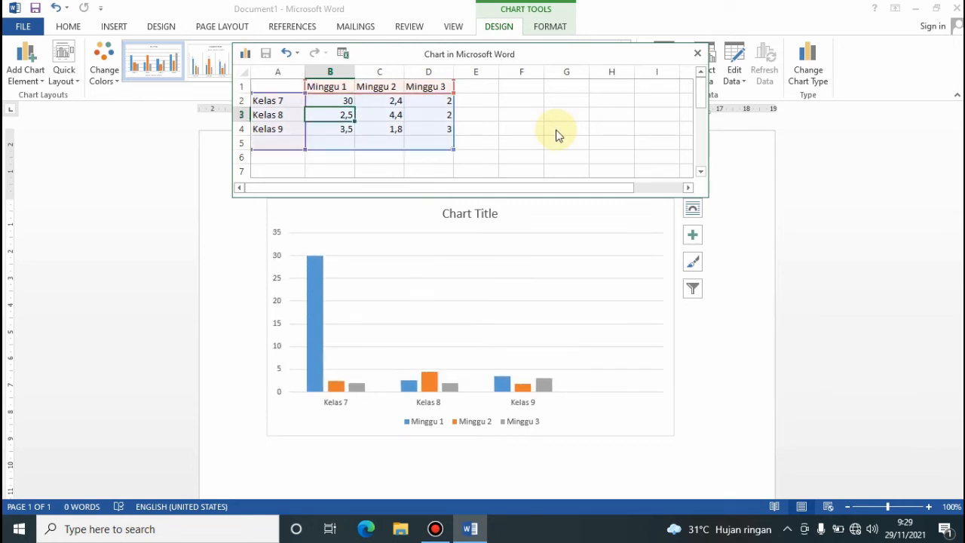
type("28")
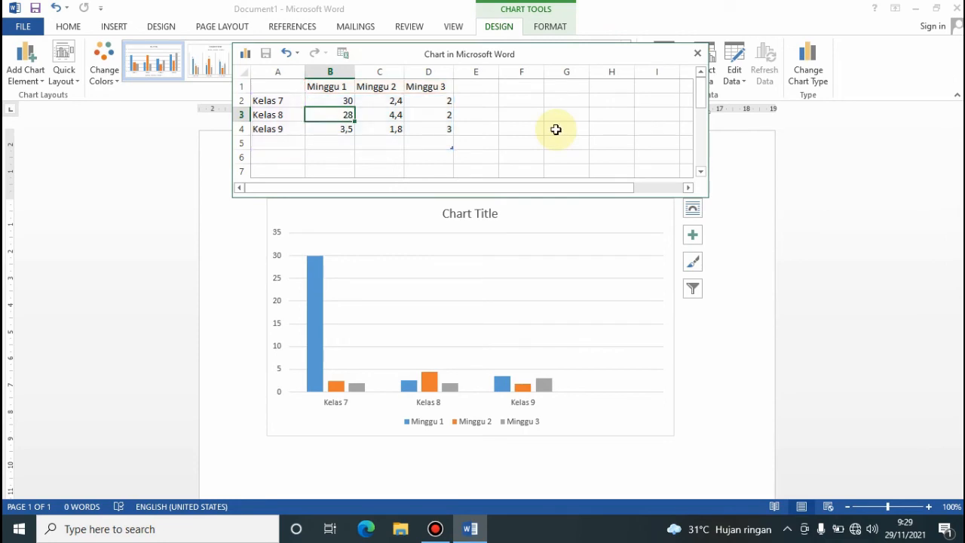
key("Return")
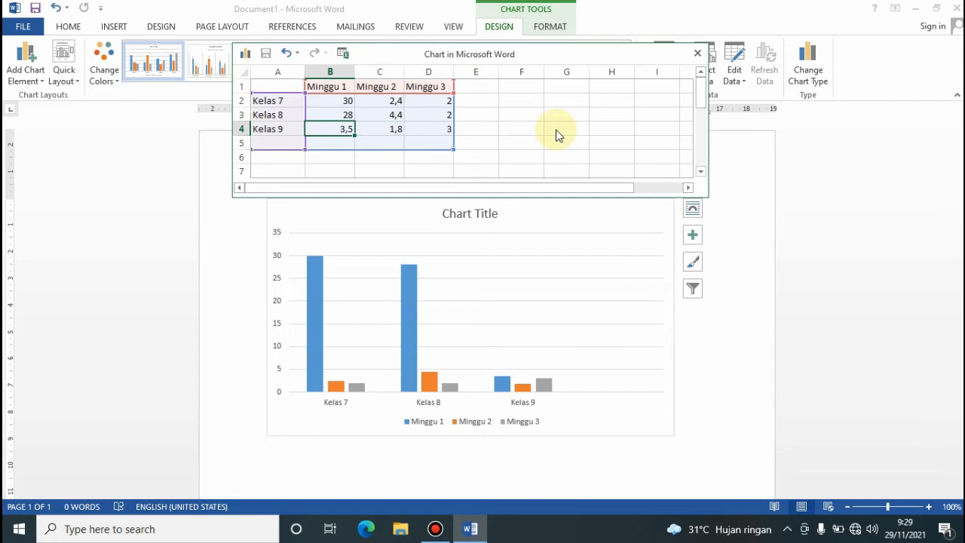
type("15")
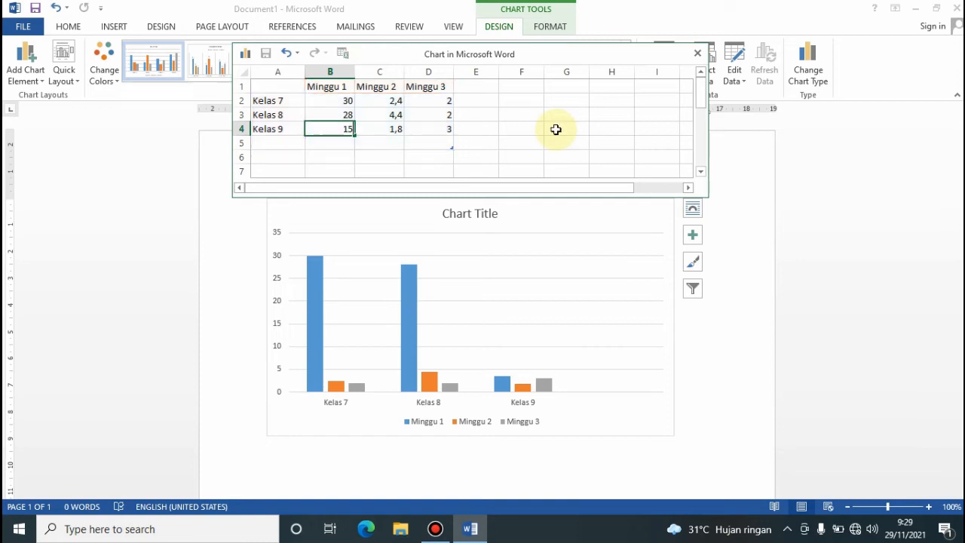
key("Return")
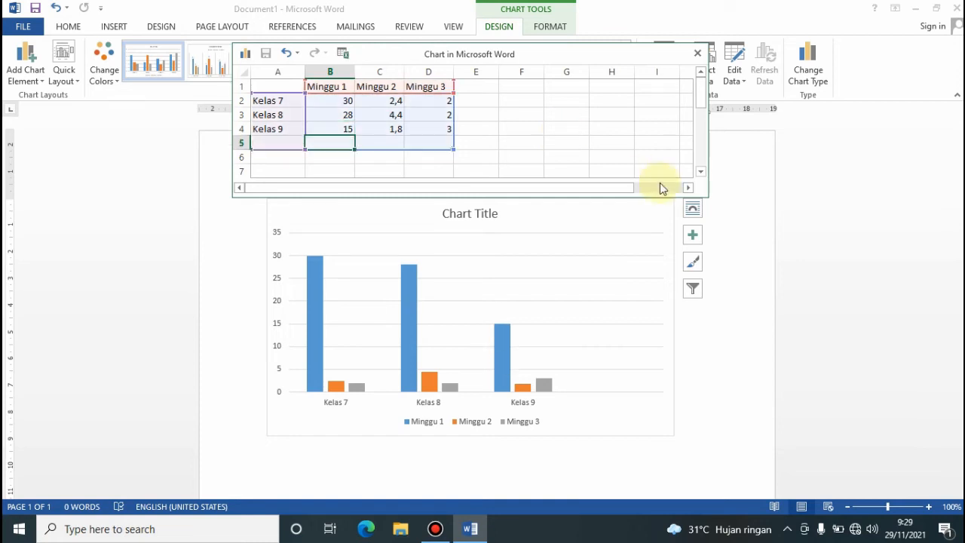
Set the Minggu 2 values to 32 for Kelas 7, 25 for Kelas 8 and 12 for Kelas 9.
left_click(376, 100)
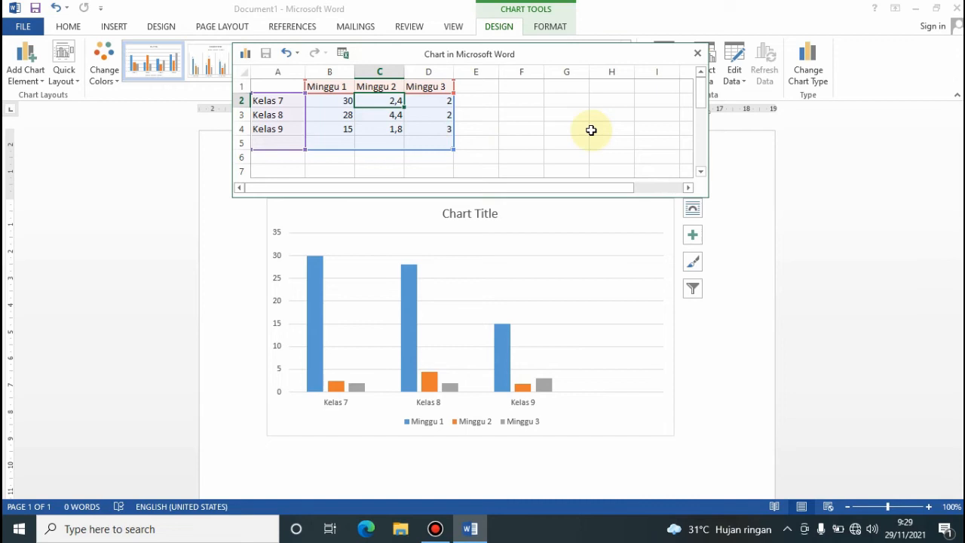
type("32")
key("Return")
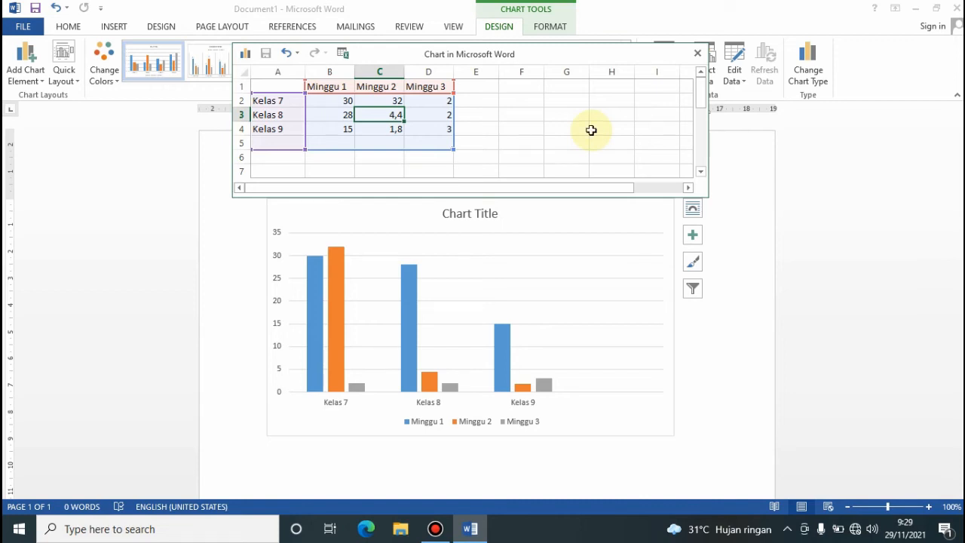
type("25")
key("Return")
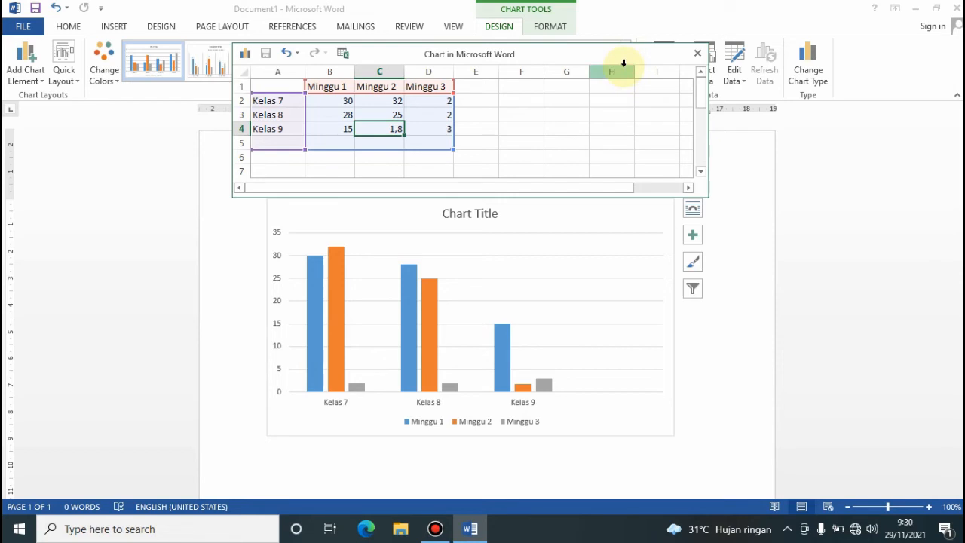
type("12")
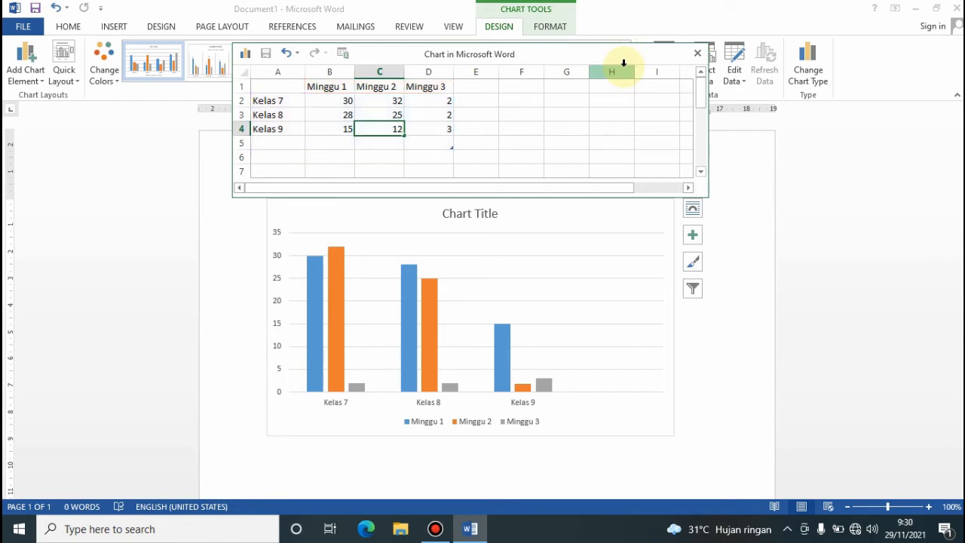
key("Return")
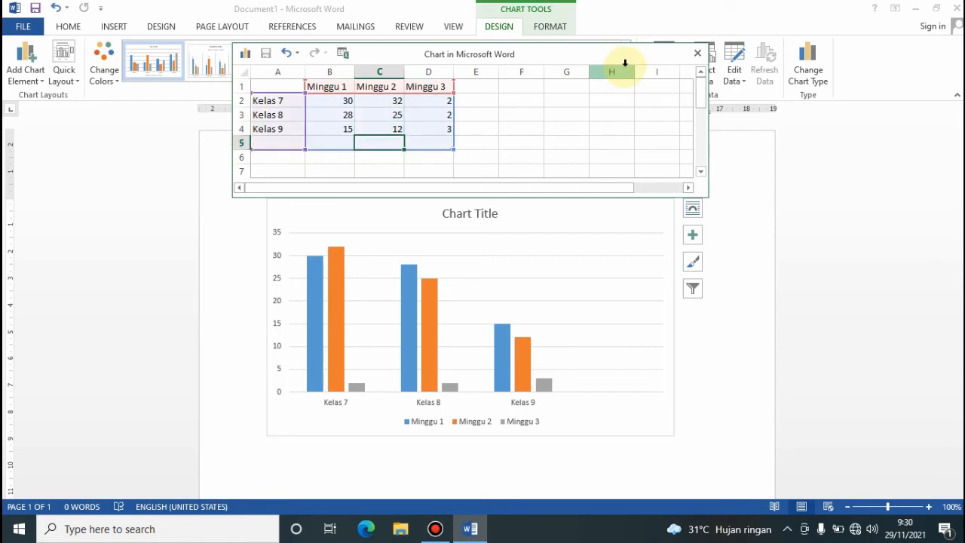
Set the Minggu 3 values to 28 for Kelas 7, 25 for Kelas 8 and 10 for Kelas 9.
left_click(436, 103)
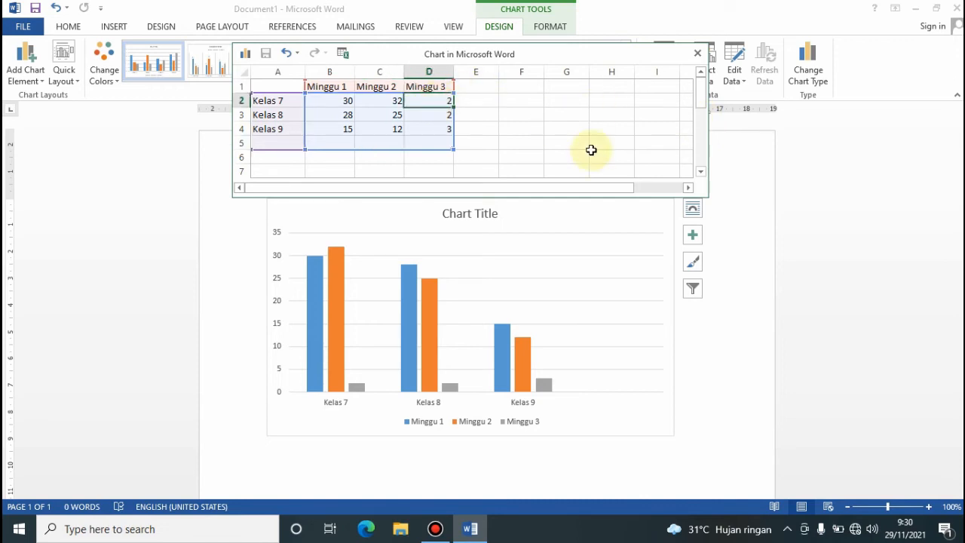
type("28")
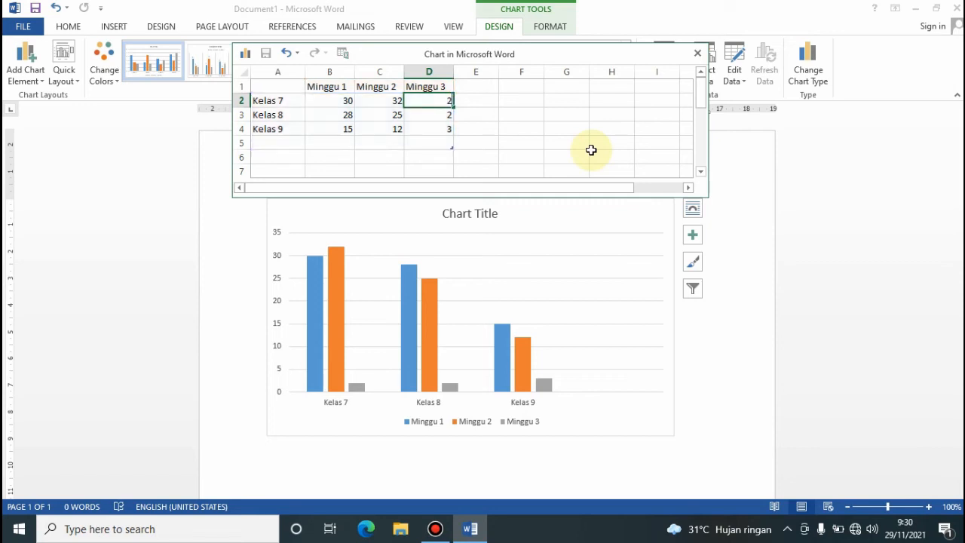
key("Return")
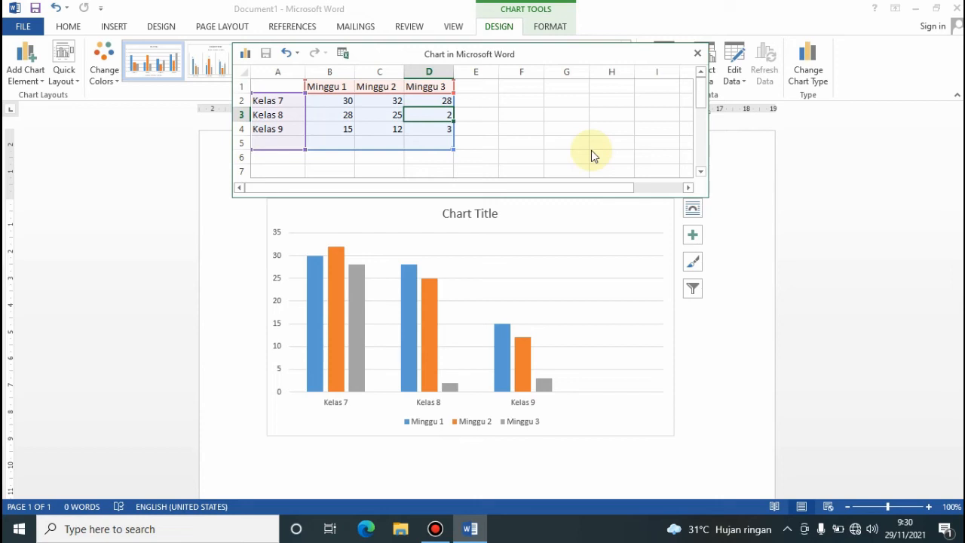
type("25")
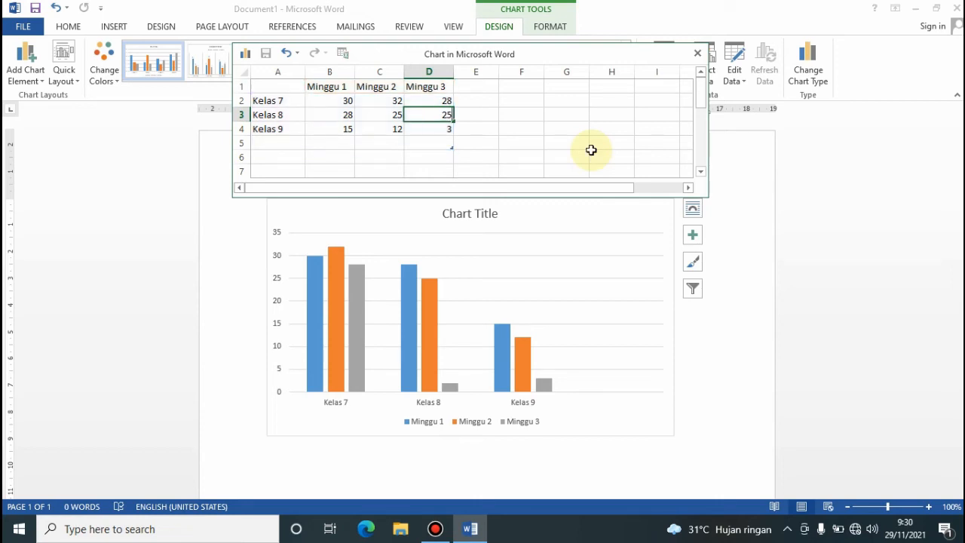
key("Return")
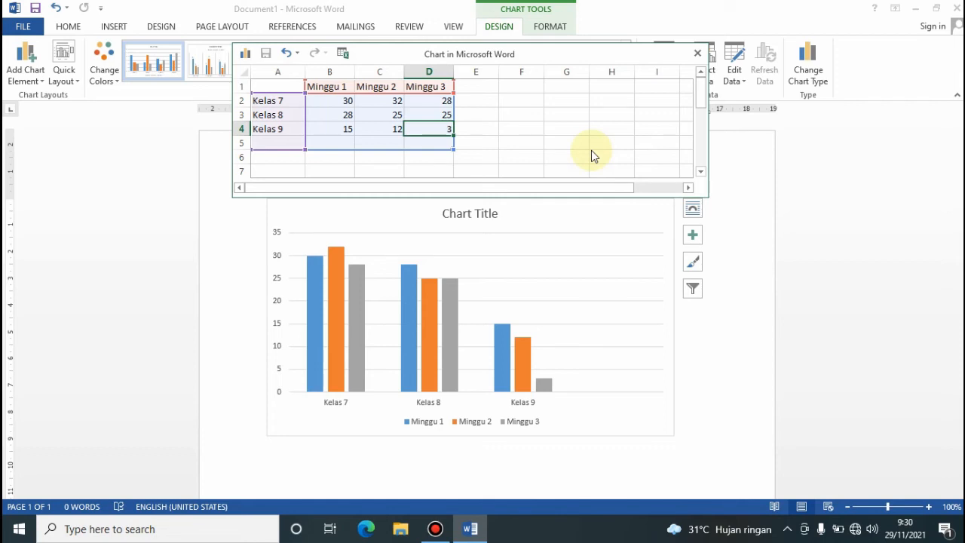
type("10")
key("Return")
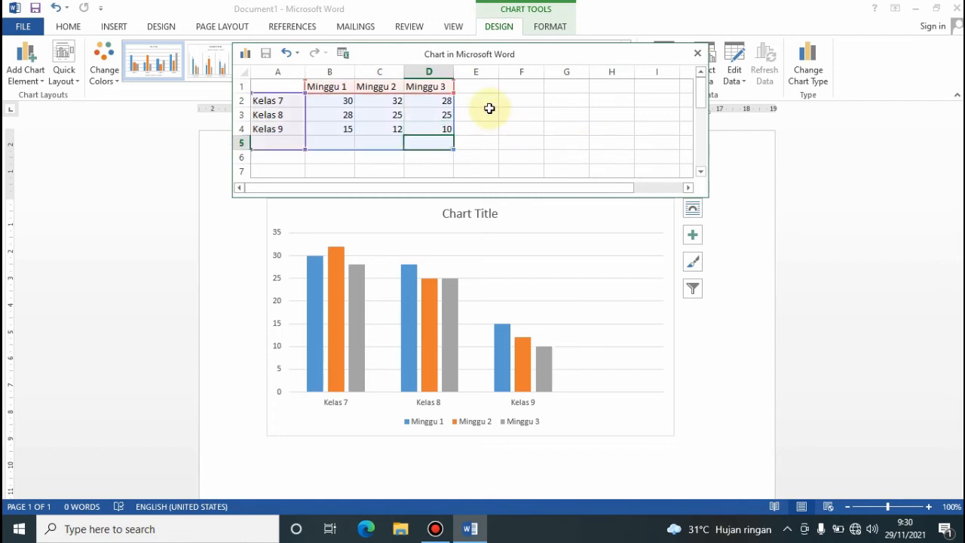
Add a Minggu 4 series with 30 for Kelas 7, 20 for Kelas 8 and 14 for Kelas 9, and close the chart data.
left_click(477, 87)
type("M")
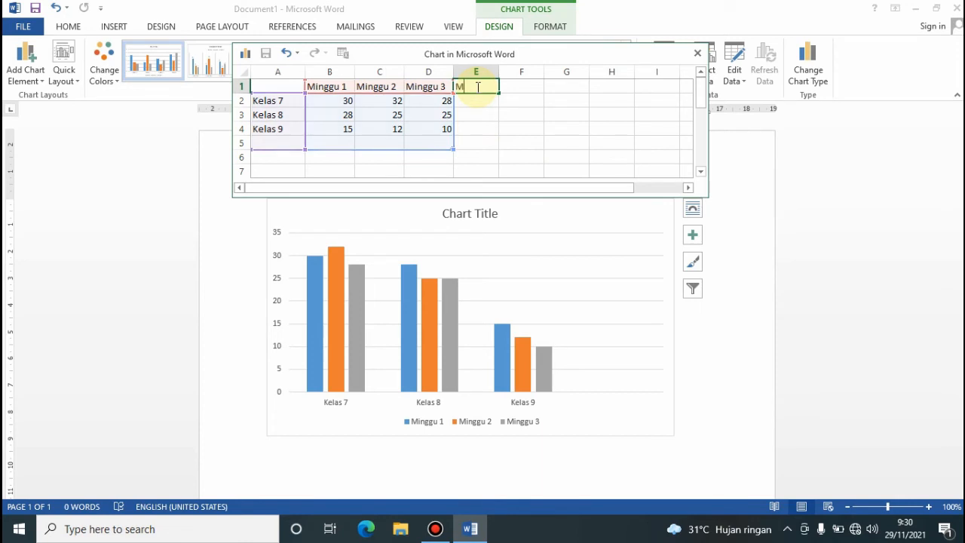
type("inggu 4")
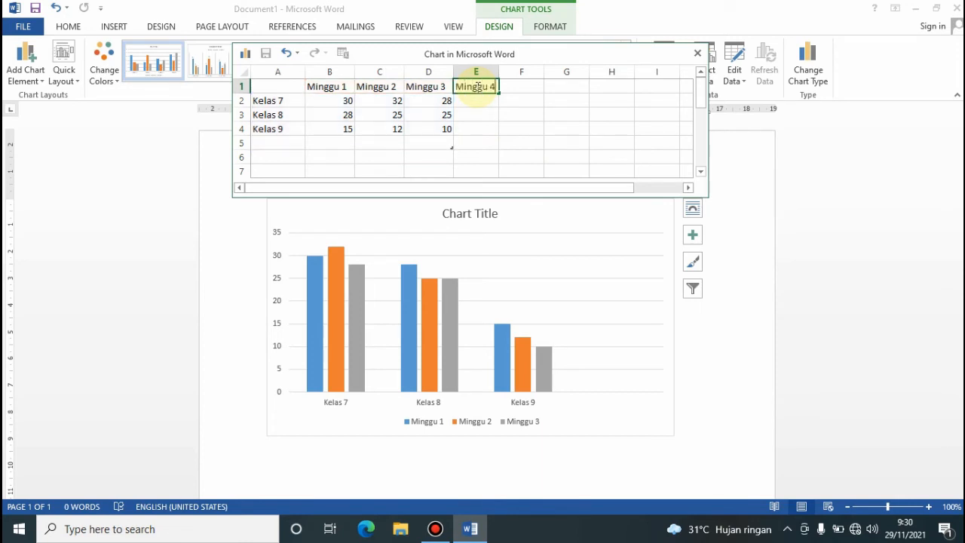
key("Return")
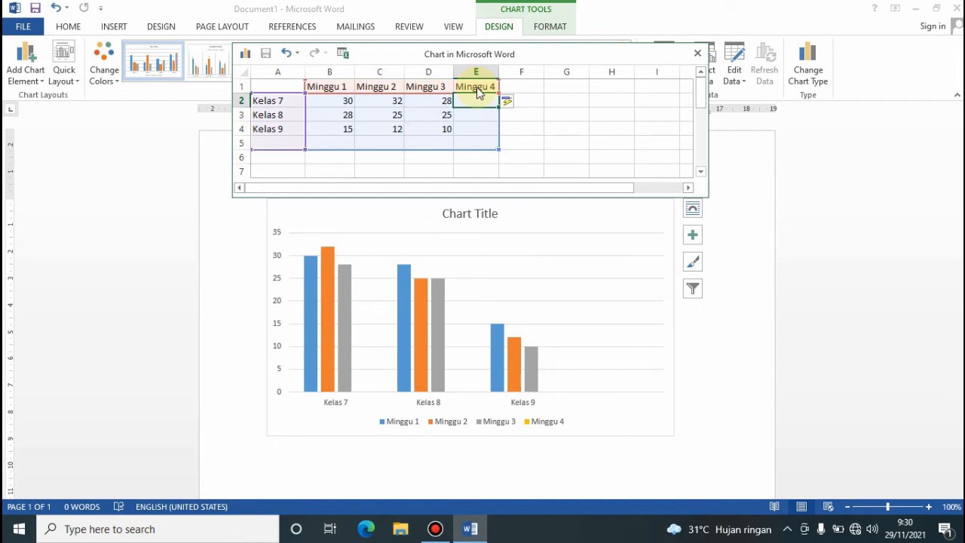
type("30")
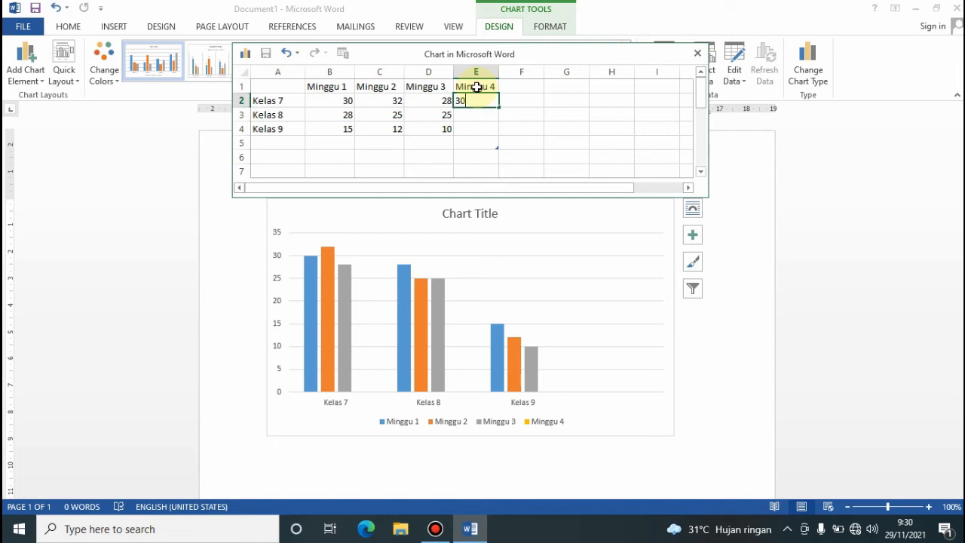
key("Return")
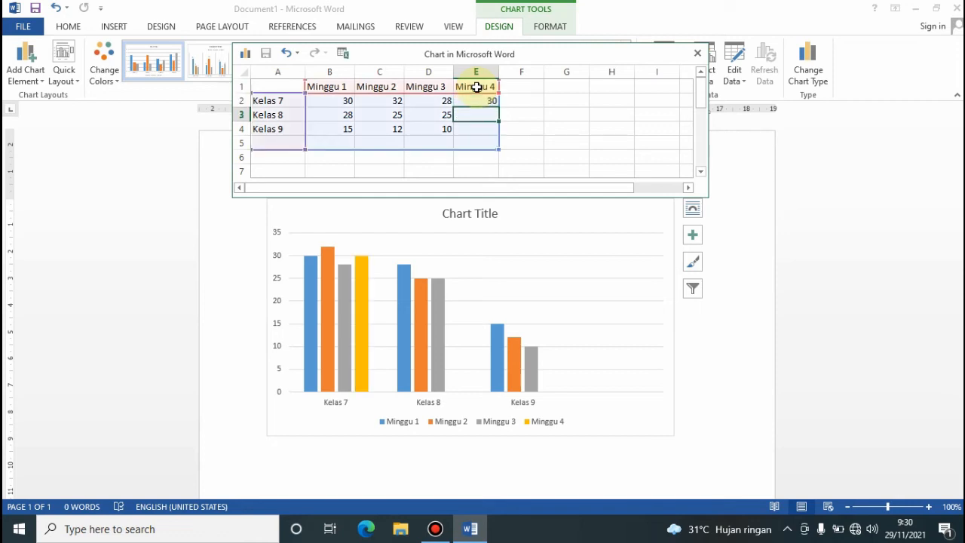
type("20")
key("Return")
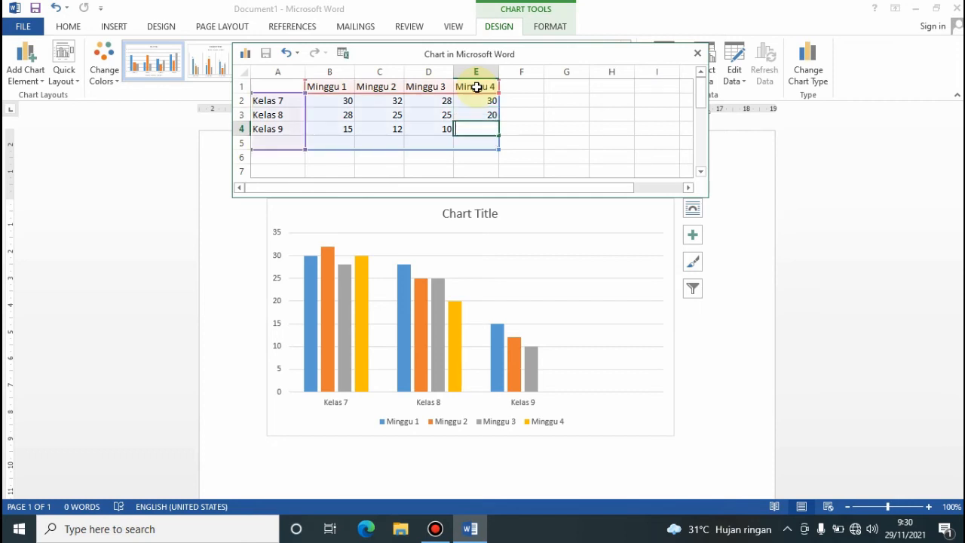
type("14")
key("Return")
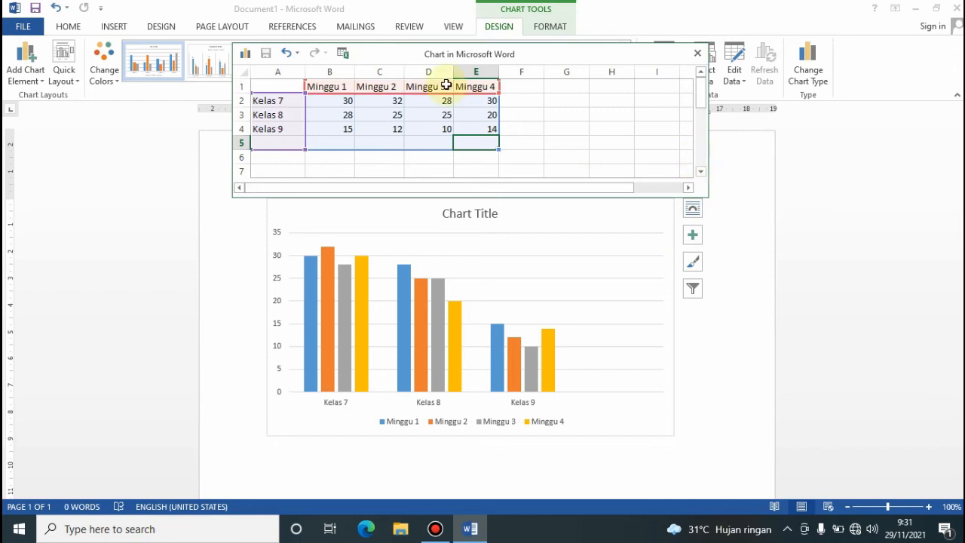
left_click(341, 53)
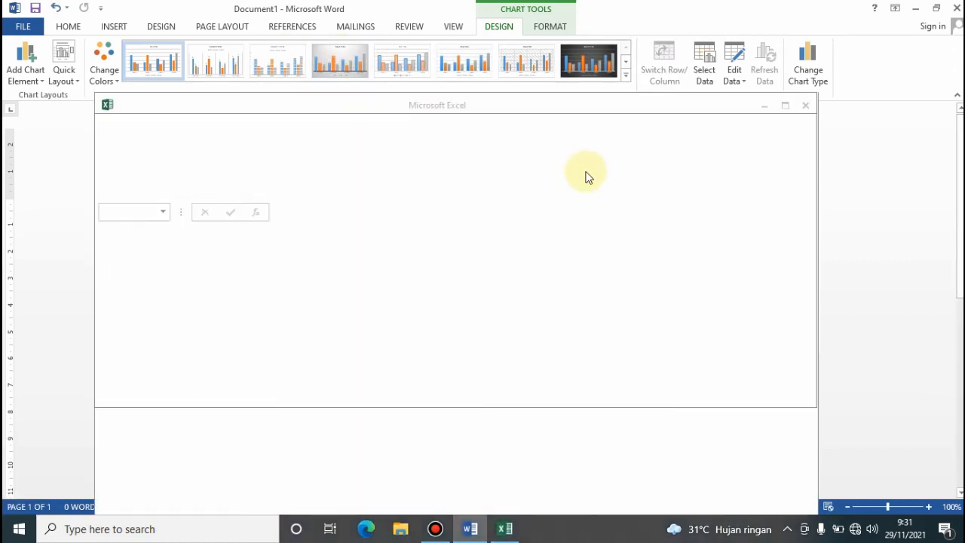
left_click(807, 102)
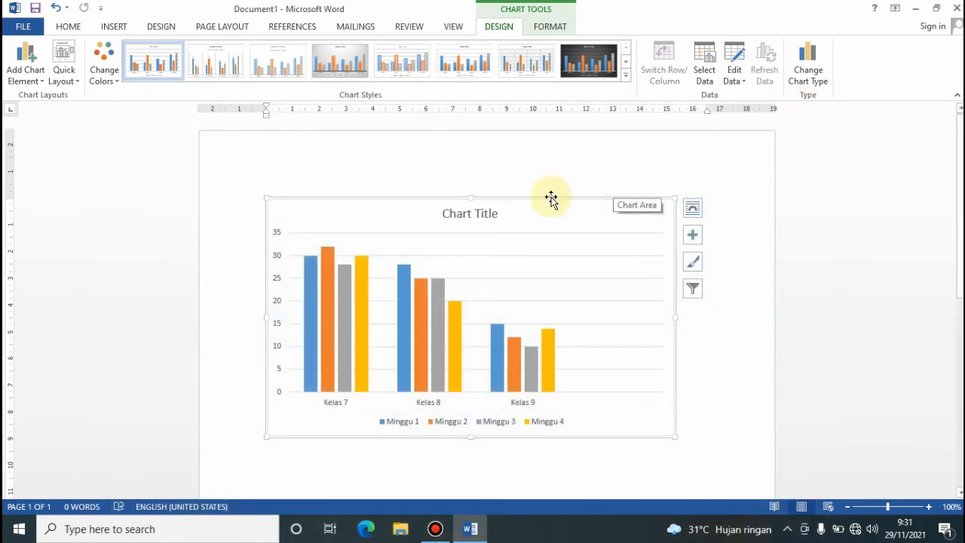
Replace the chart title with "Grafik Kunjungan Lab Komputer".
double_click(463, 217)
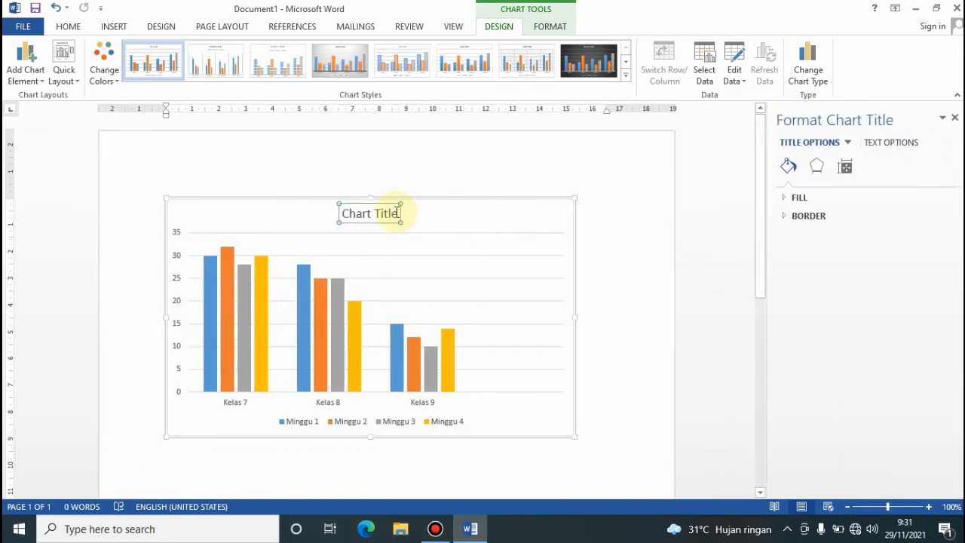
left_click_drag(339, 214, 394, 217)
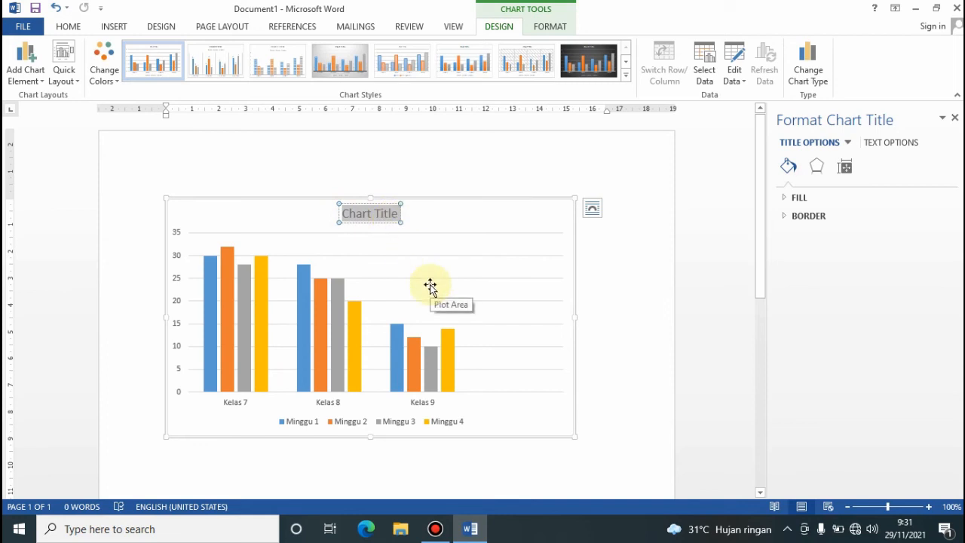
type("Grafik Kunjungan Lab Komputer")
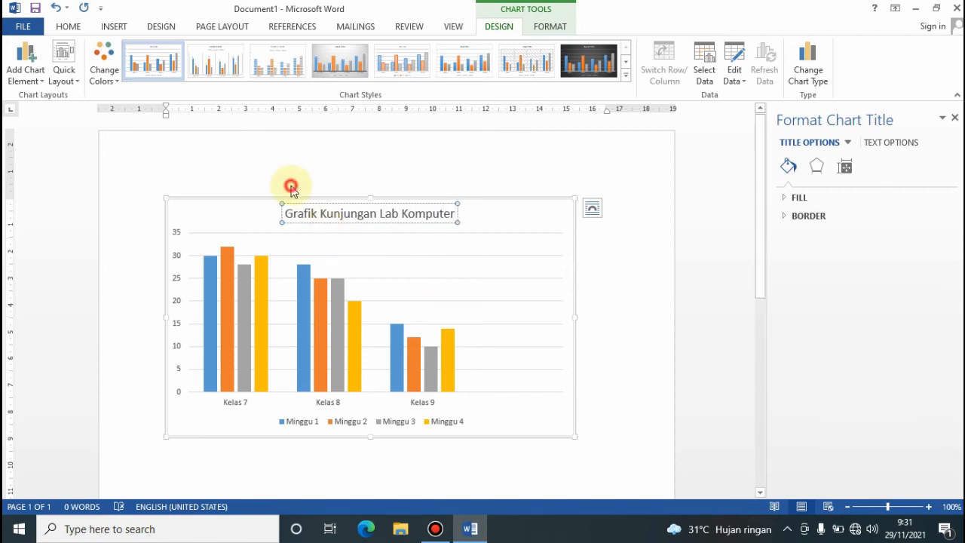
left_click(291, 187)
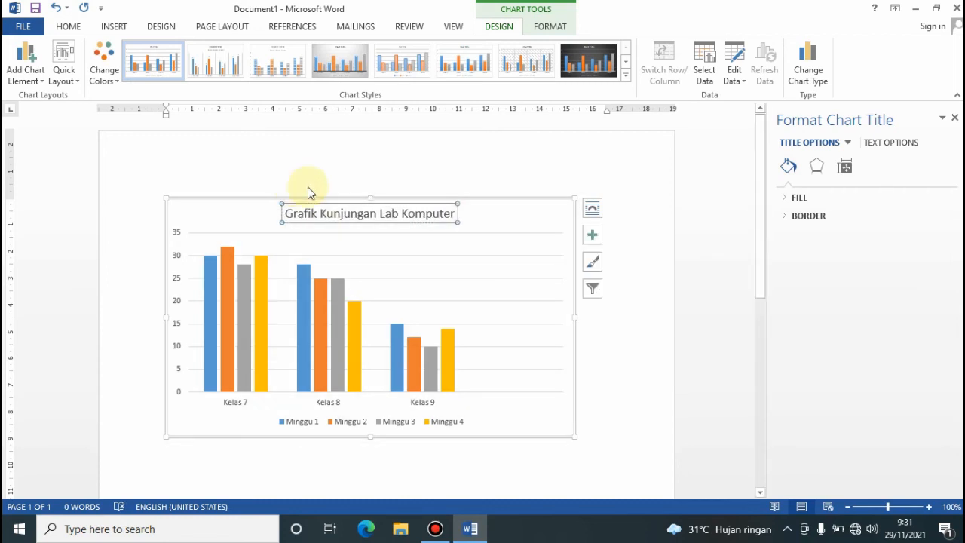
Set the chart's text wrapping to In Front of Text and move the chart down about 2.6 cm on the page.
left_click(618, 259)
left_click(546, 198)
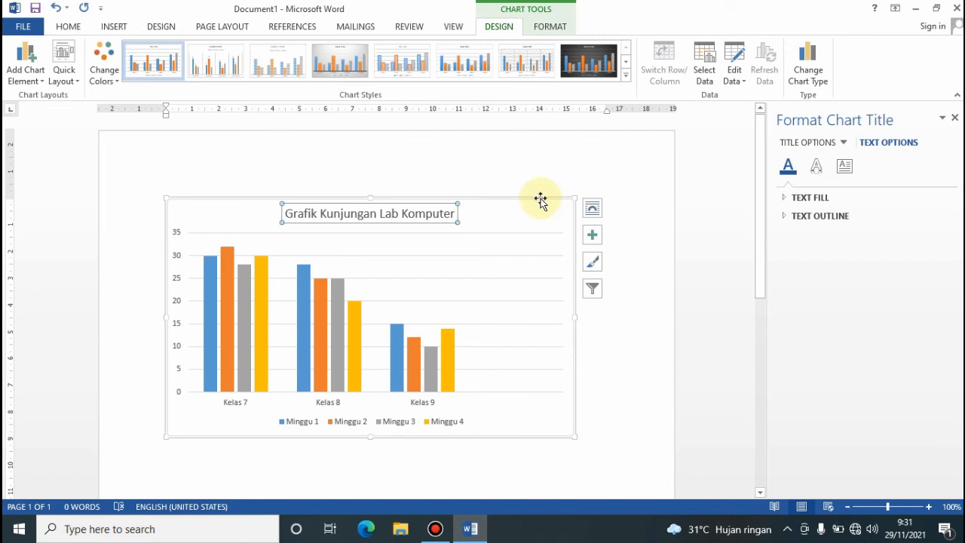
left_click(543, 223)
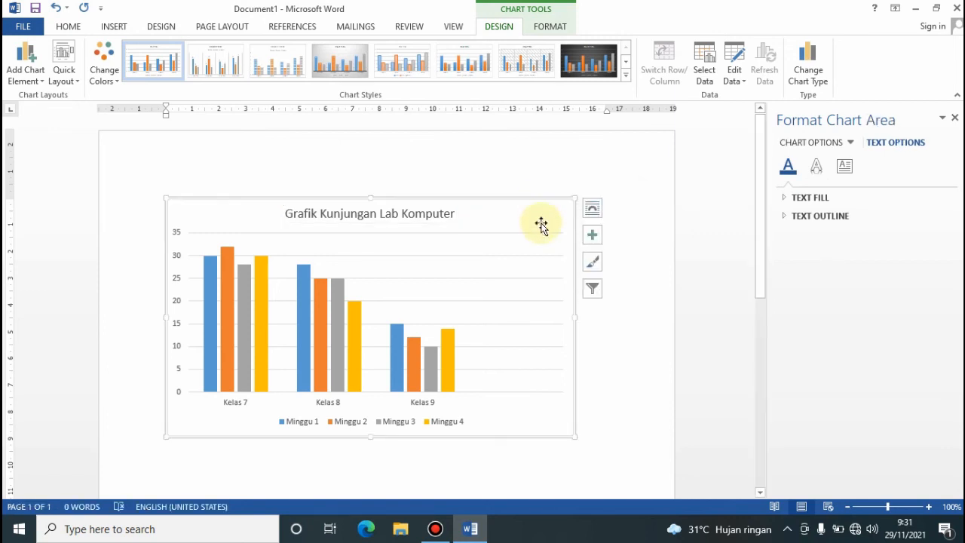
left_click(593, 209)
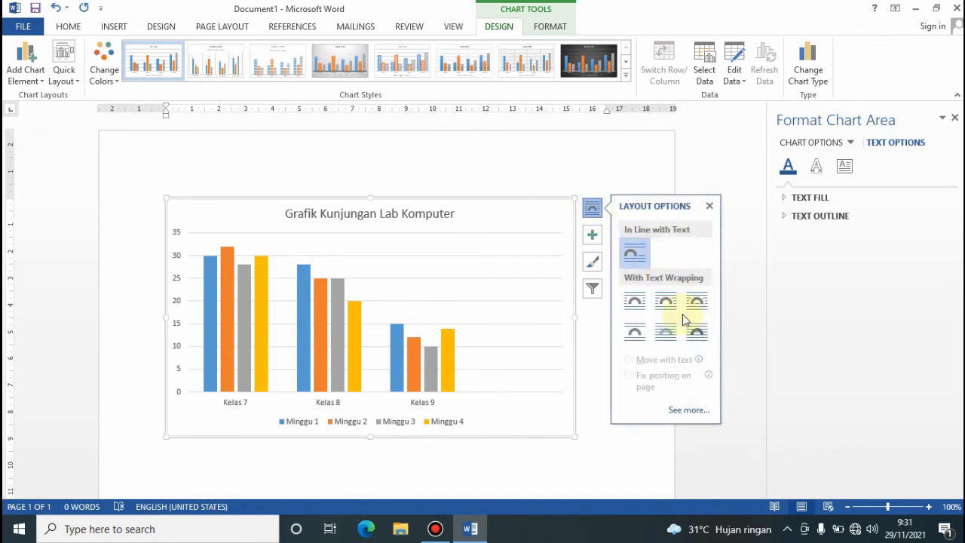
left_click(701, 336)
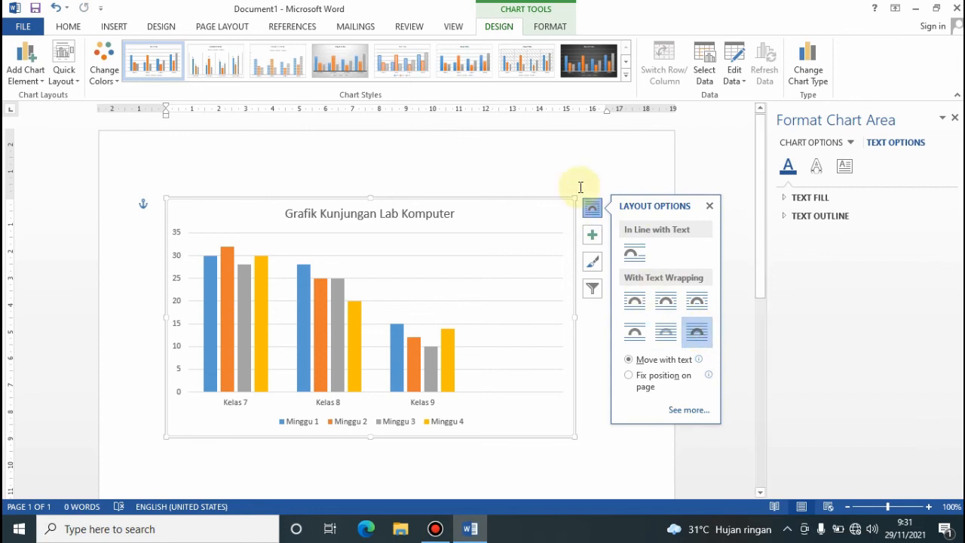
left_click_drag(535, 200, 539, 272)
Add a centred heading line "GRAFIK KUNJUNGAN LAB KOMPUTER" in the empty space above the chart.
left_click(460, 216)
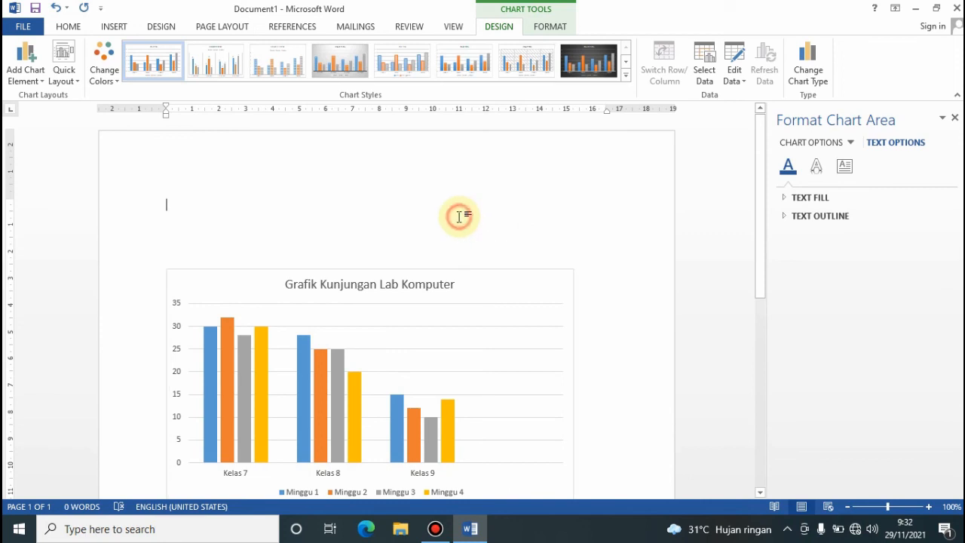
left_click(325, 72)
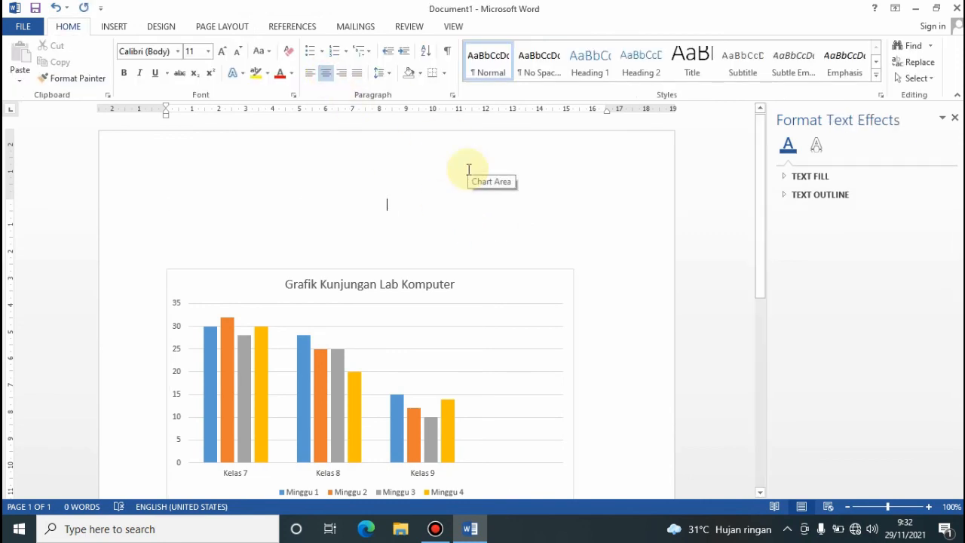
type("GRAFIK ")
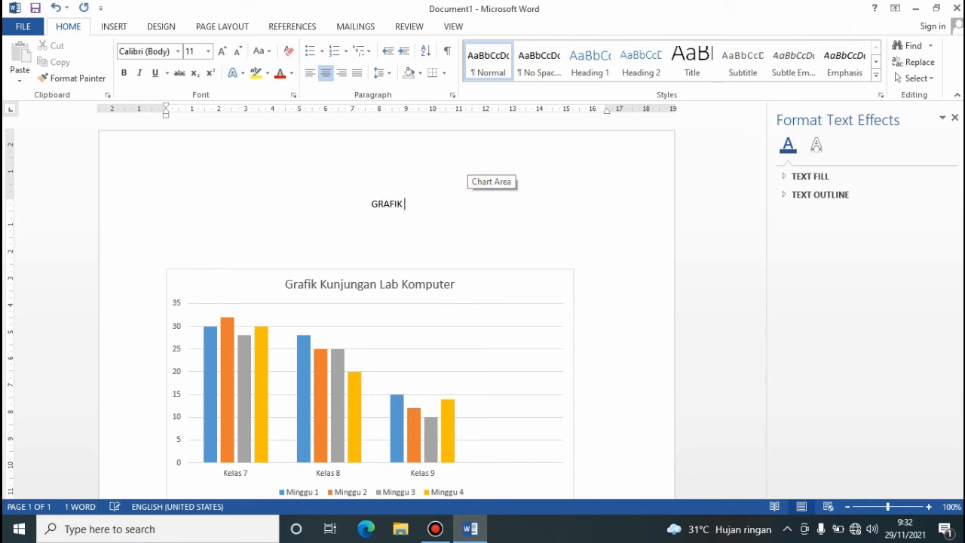
type("ku")
key("BackSpace")
key("BackSpace")
type("KUNJUNGAN ")
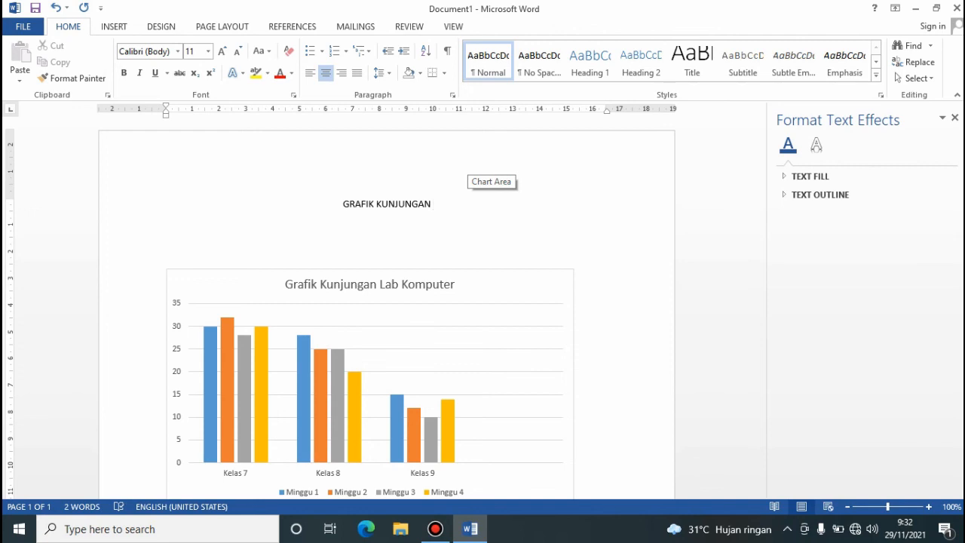
type("LAB")
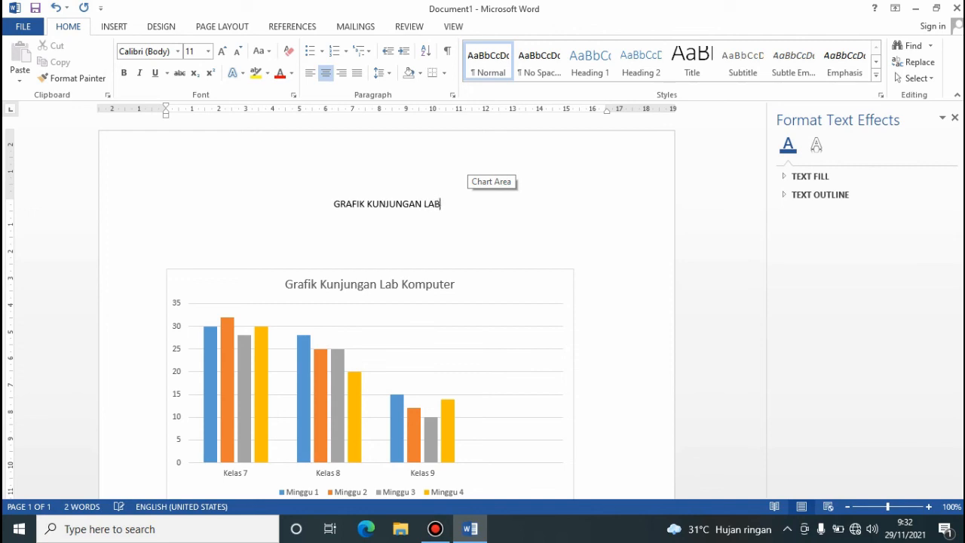
type(" KOMPUTER ")
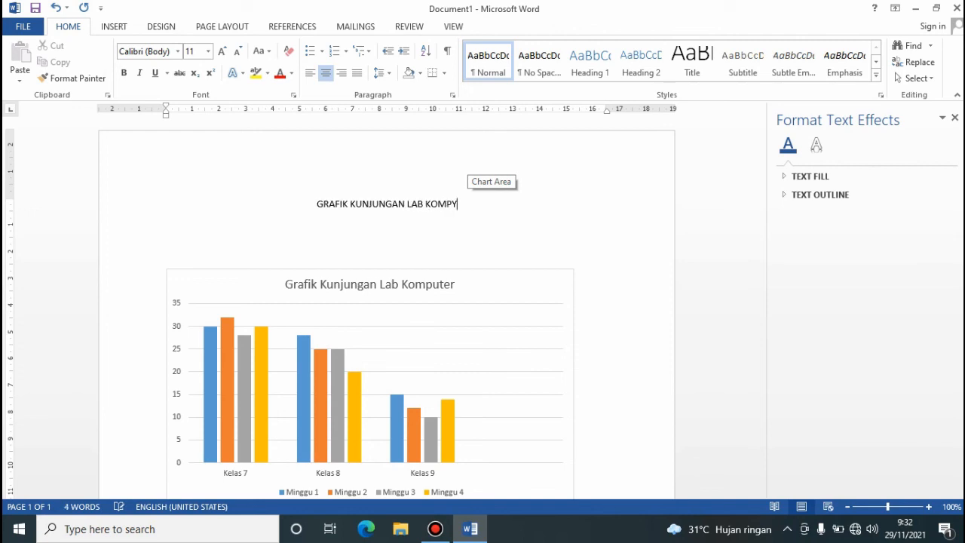
Add a second heading line reading "MTs KHAUDLUL ULUM PENAJUNG 2021" below the first.
type("MTsKHAUDL")
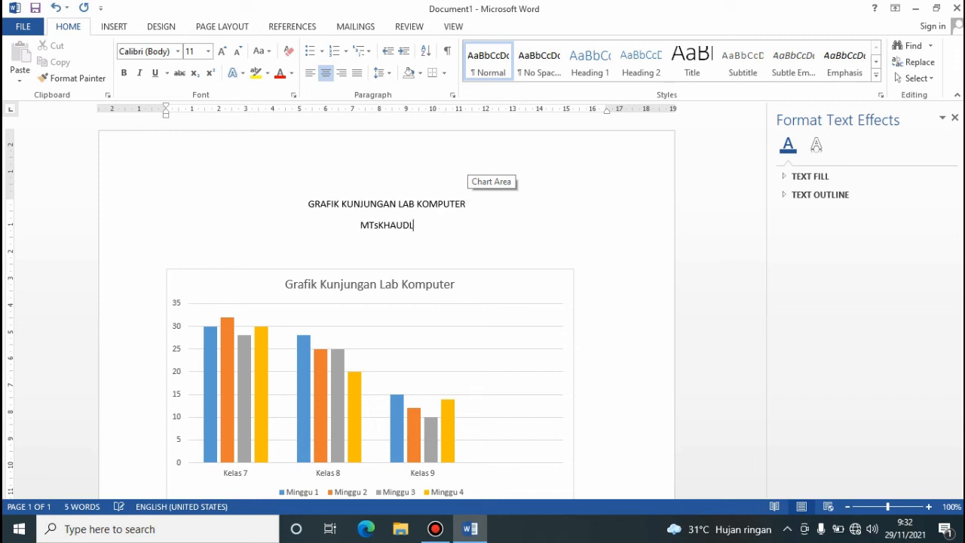
type("UL")
left_click(369, 225)
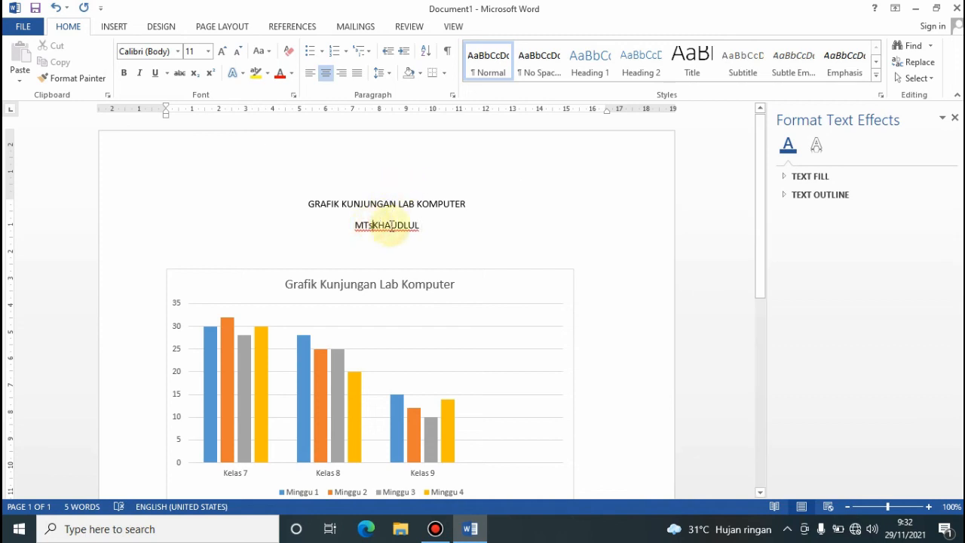
left_click(427, 225)
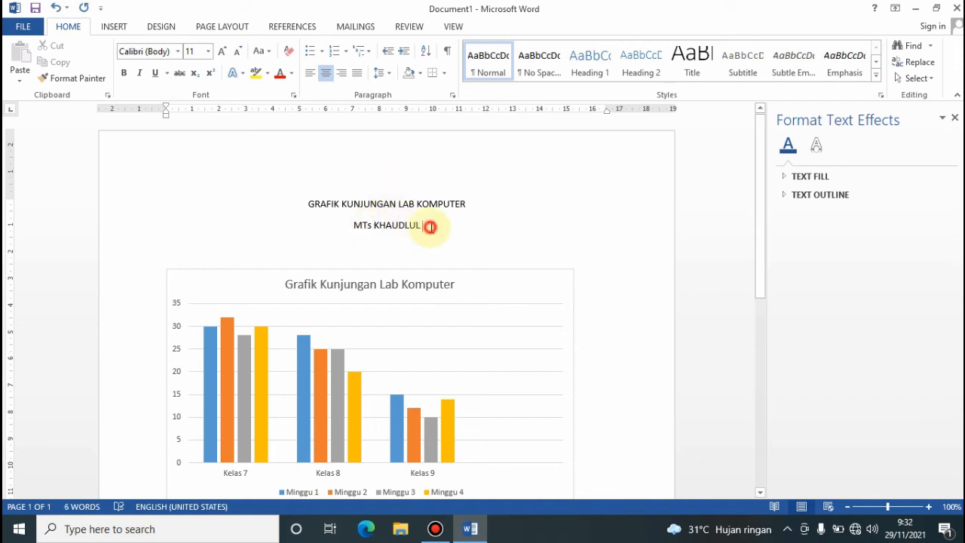
type("ULUM PENAJ")
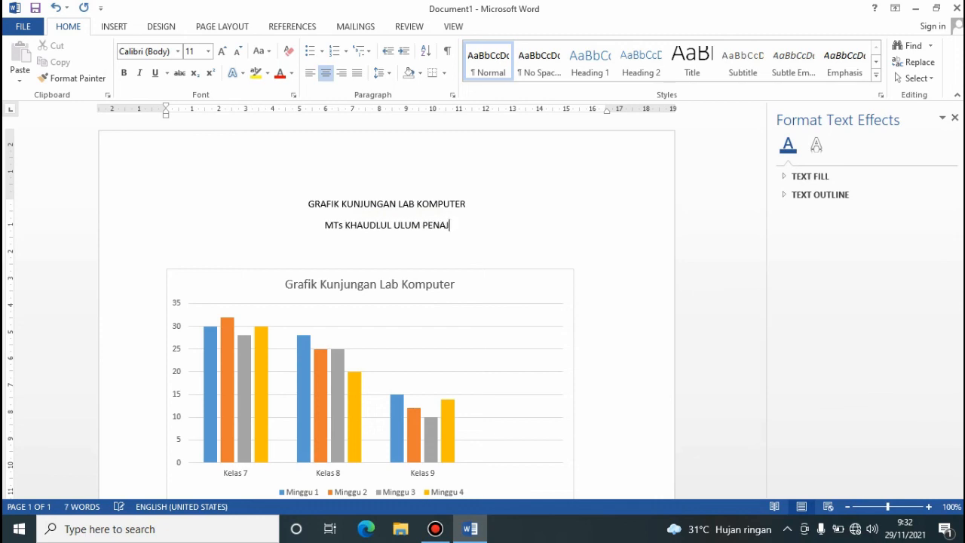
type("UNG 2021")
key("Return")
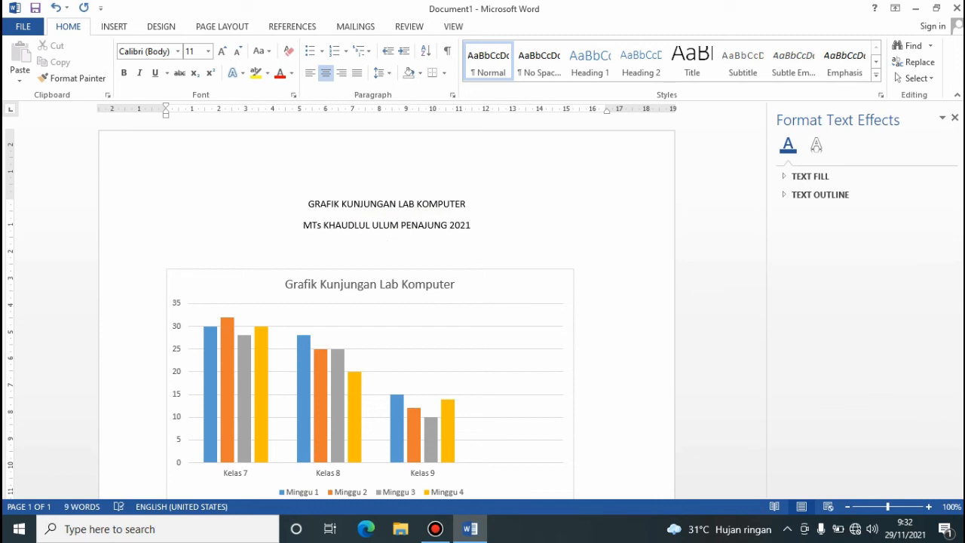
Add a third heading line "EXTRA KOMPUTER KELAS 7, 8 DAN 9" above the chart and close the text effects formatting pane.
type("EX")
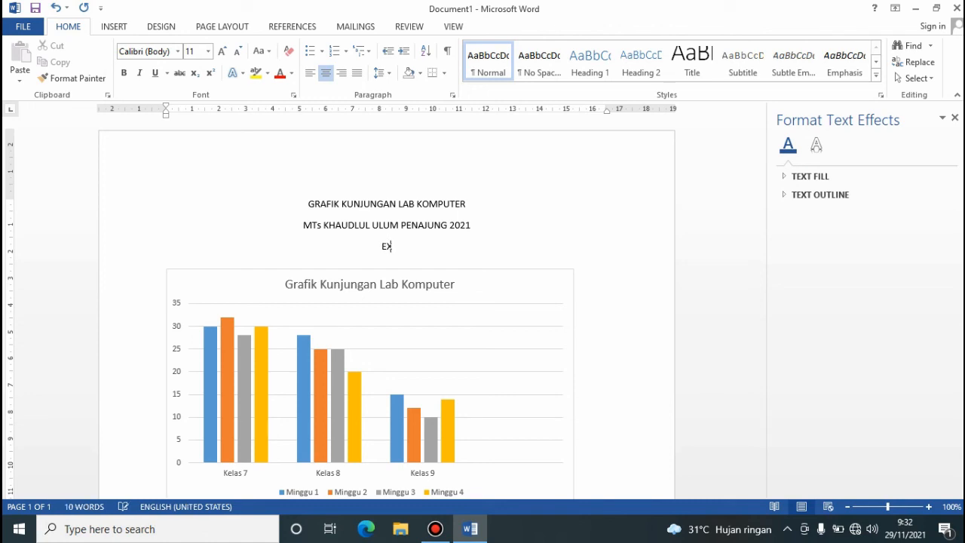
type("TRA KOMPUTER")
type("KELAS")
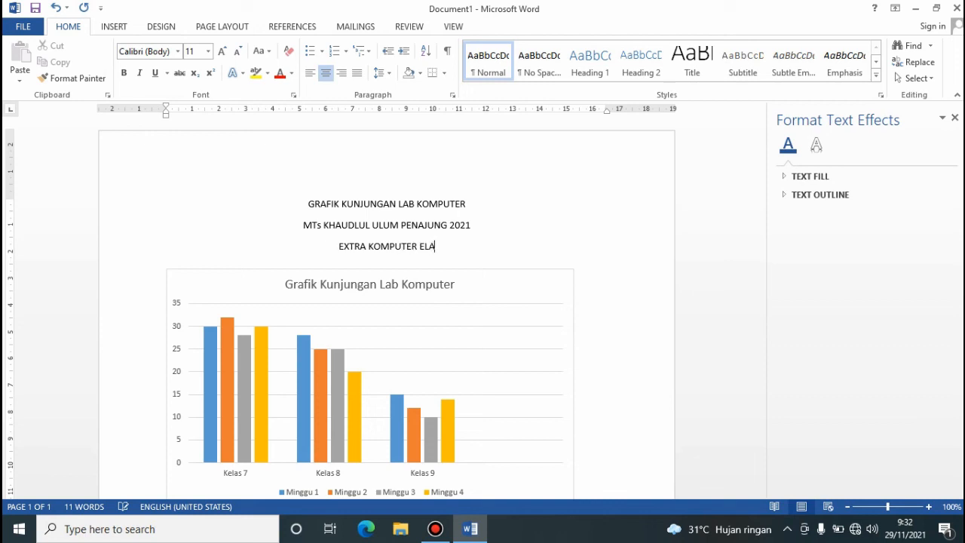
key("BackSpace")
key("BackSpace")
key("BackSpace")
key("BackSpace")
key("BackSpace")
type("KELAS 7")
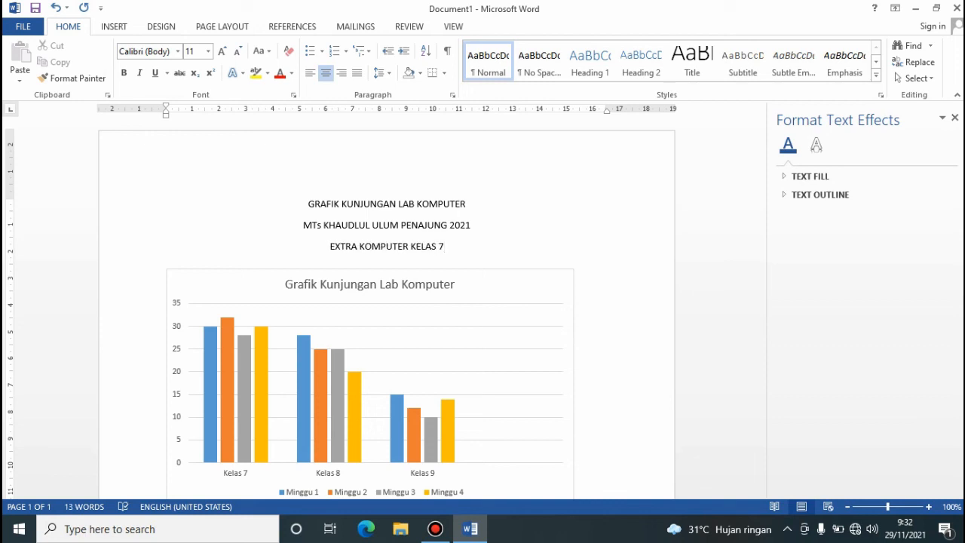
type(", 8 DAN 9")
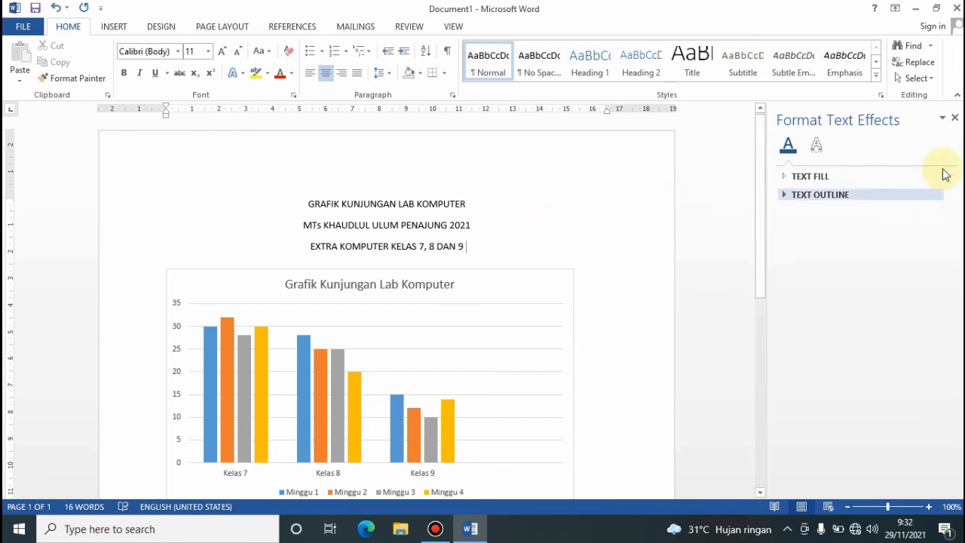
left_click(956, 117)
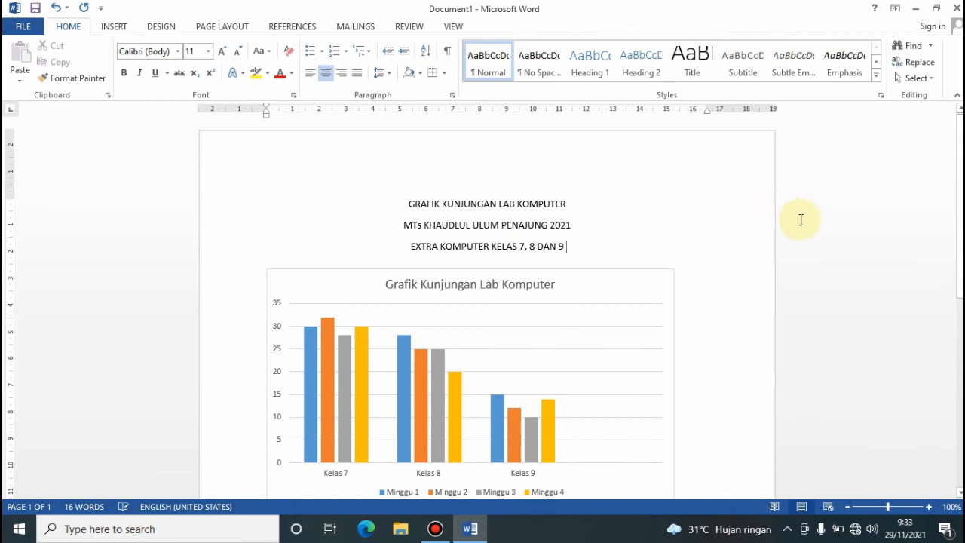
scroll(961, 200, "down", 2)
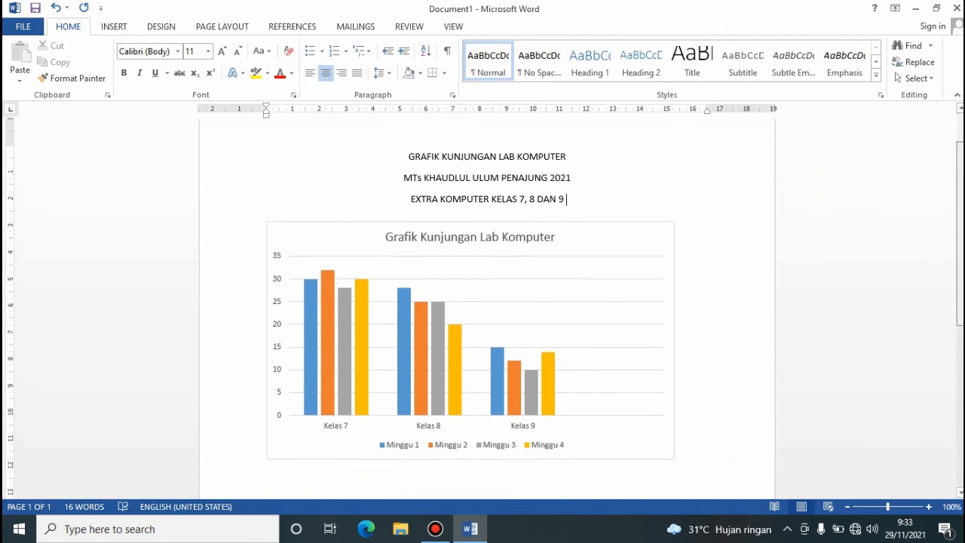
left_click_drag(961, 240, 960, 230)
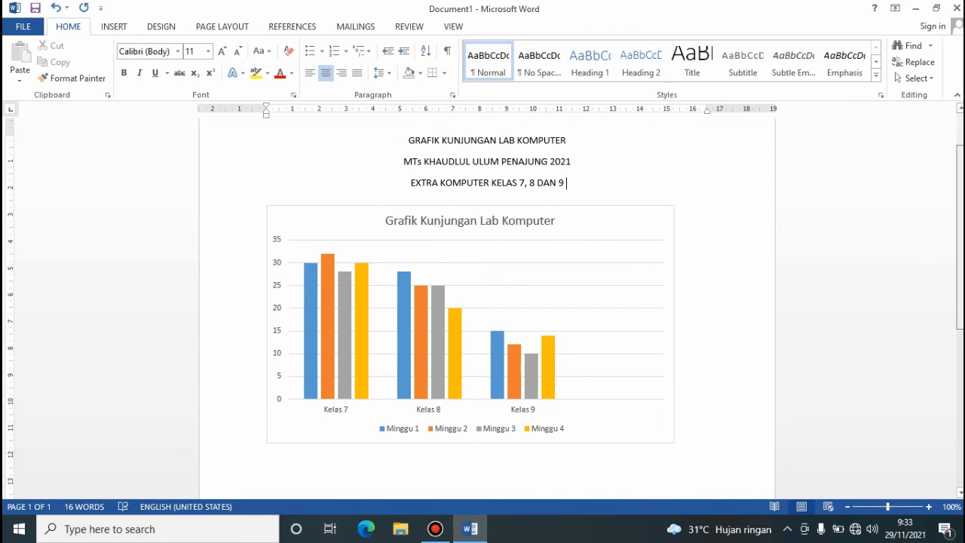
scroll(483, 301, "down", 1)
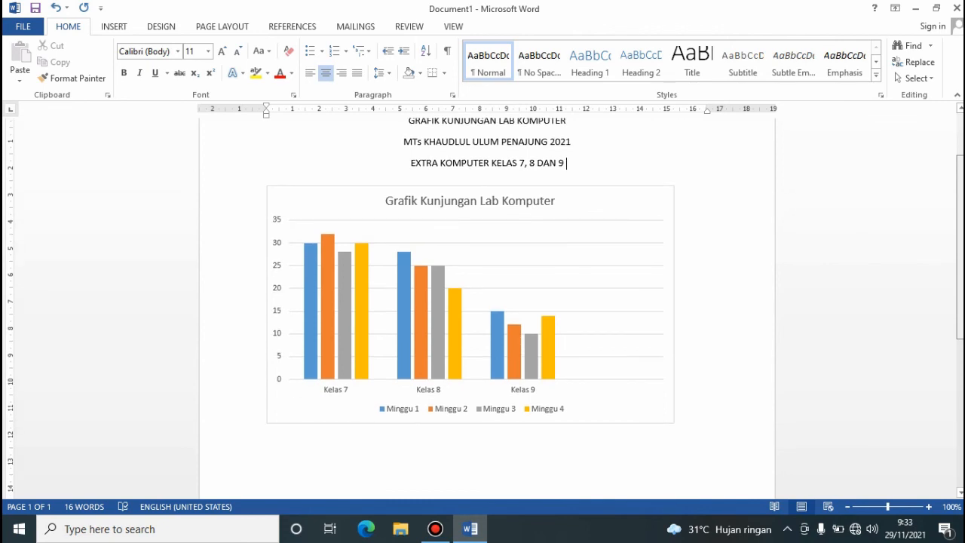
scroll(662, 380, "down", 2)
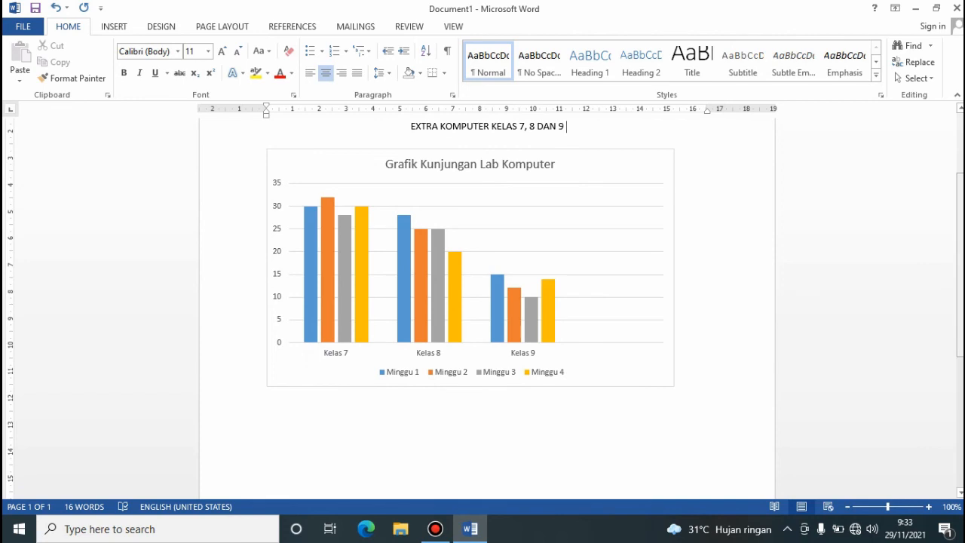
left_click(571, 441)
left_click(688, 382)
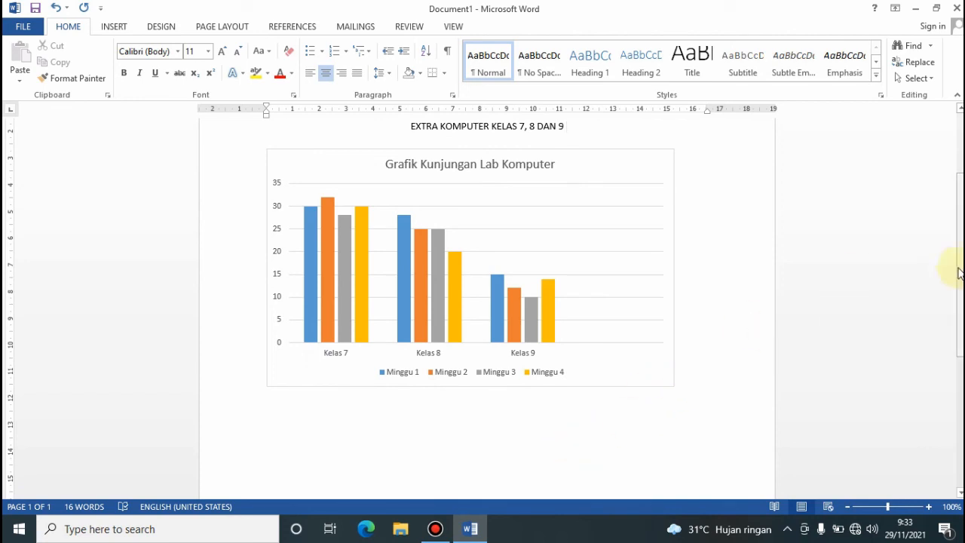
left_click_drag(959, 275, 959, 235)
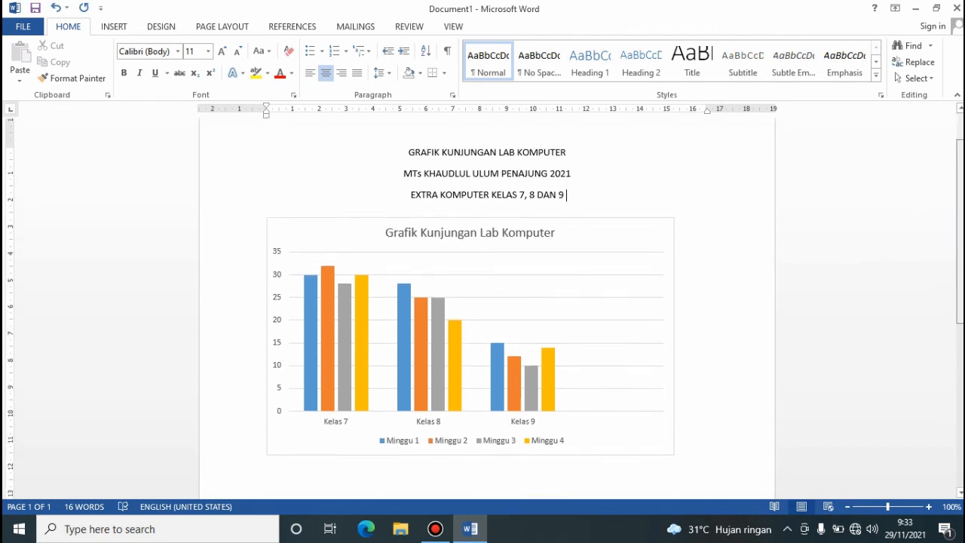